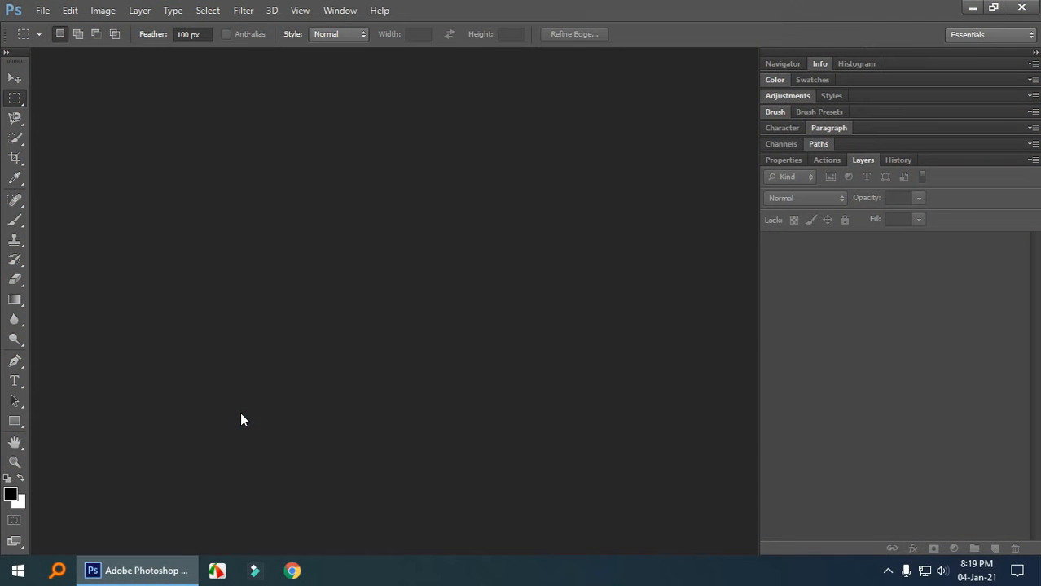
Open the desktop images Page No - 21.jpg, Page No - 22.jpg and Page No - 23.jpg together in Photoshop
click(970, 9)
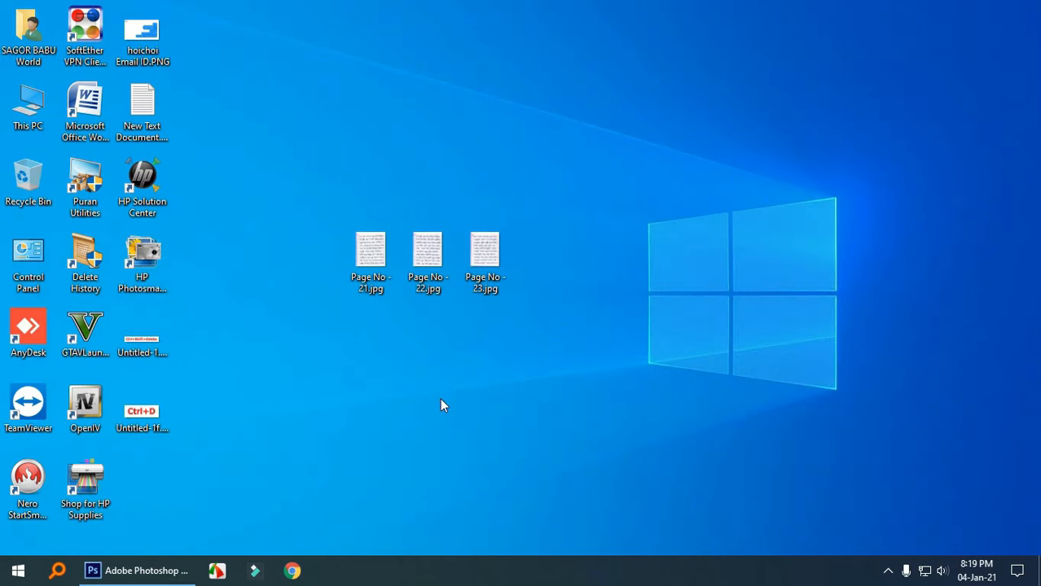
drag(347, 219, 490, 269)
drag(362, 255, 401, 86)
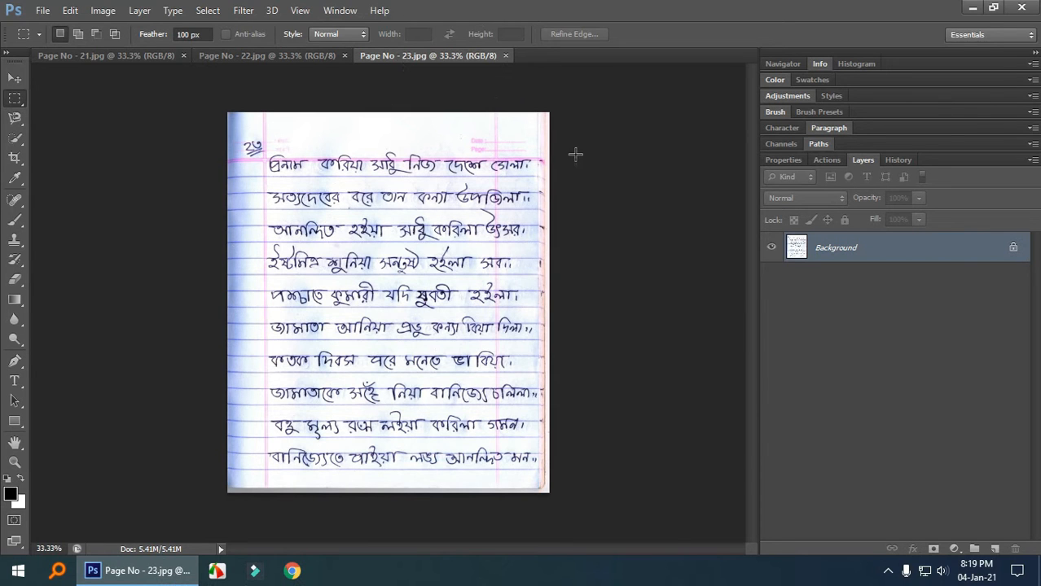
Select the dark handwriting on Page No - 21.jpg with Color Range, using Sampled Colors and a fuzziness of 200
click(98, 52)
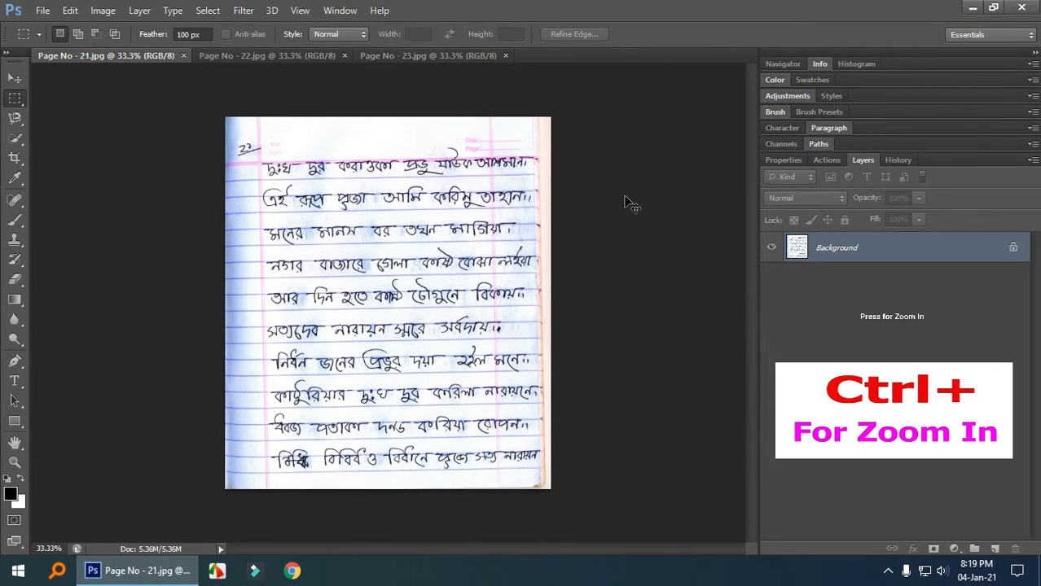
key(ctrl+plus)
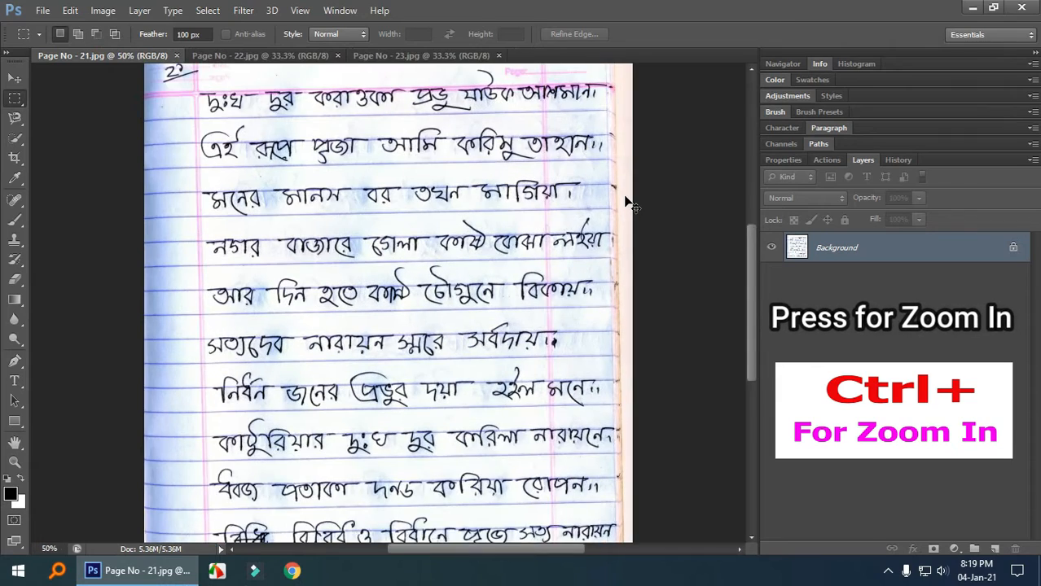
key(ctrl+plus)
key(ctrl+plus)
key(ctrl+plus)
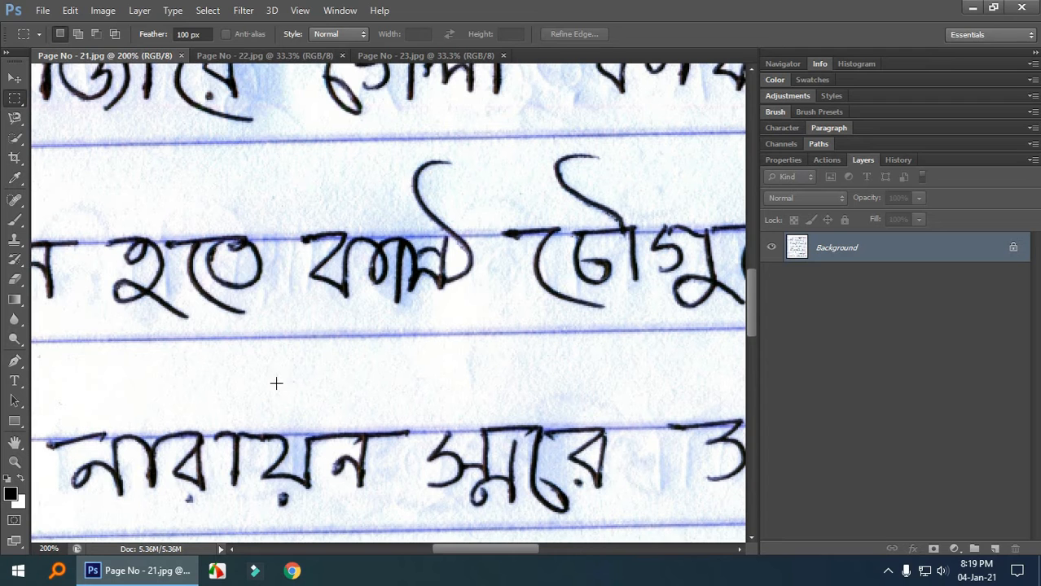
click(209, 12)
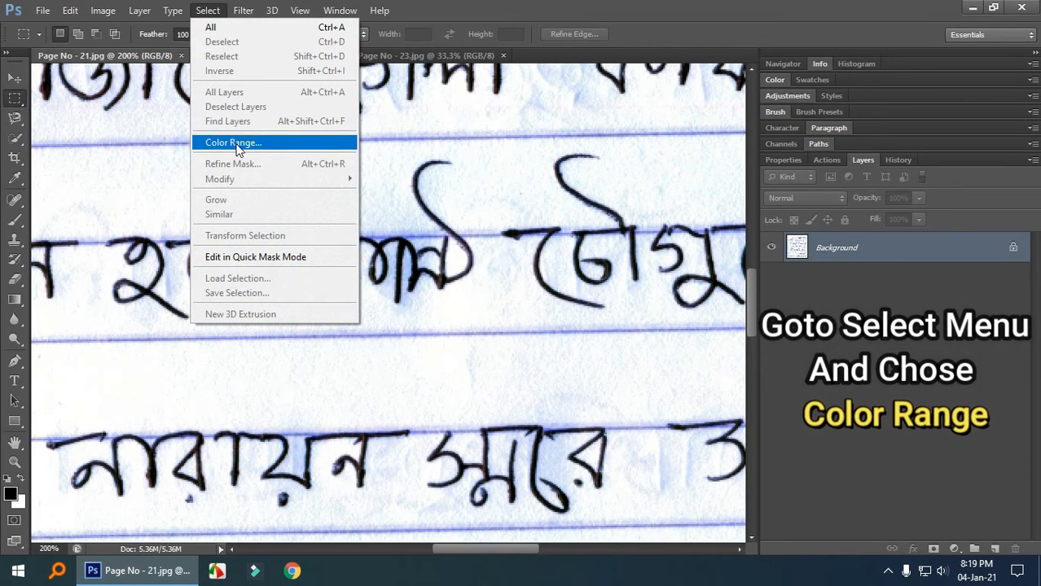
click(274, 145)
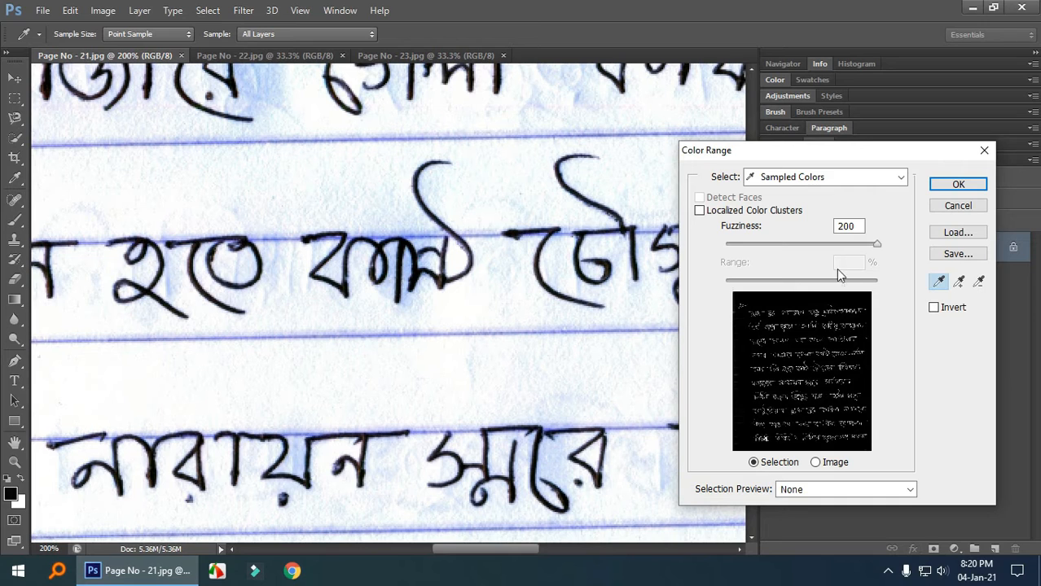
click(941, 186)
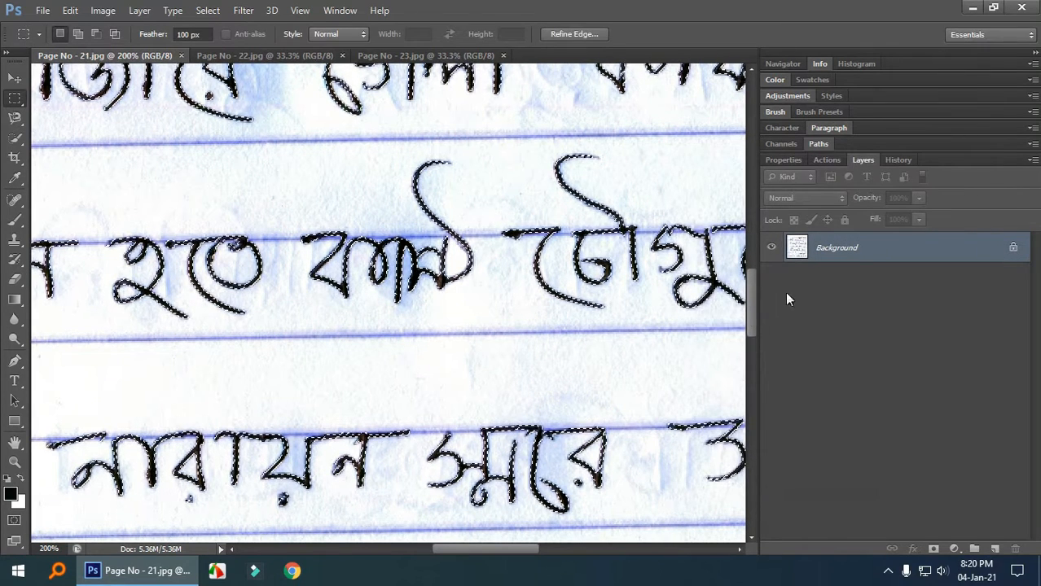
Try filling the selected handwriting with the white background colour
key(ctrl+minus)
key(ctrl+minus)
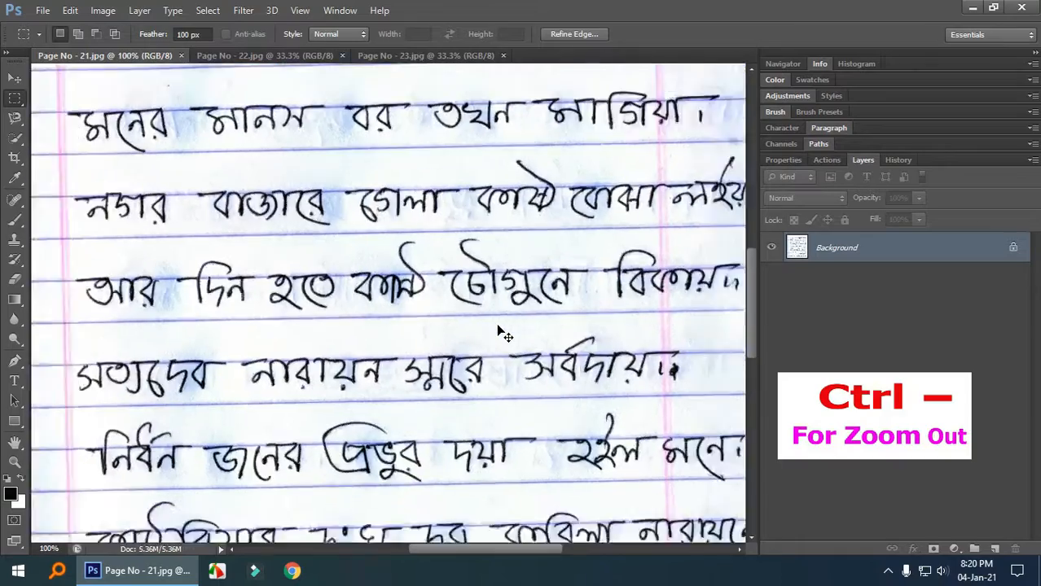
key(ctrl+minus)
key(ctrl+minus)
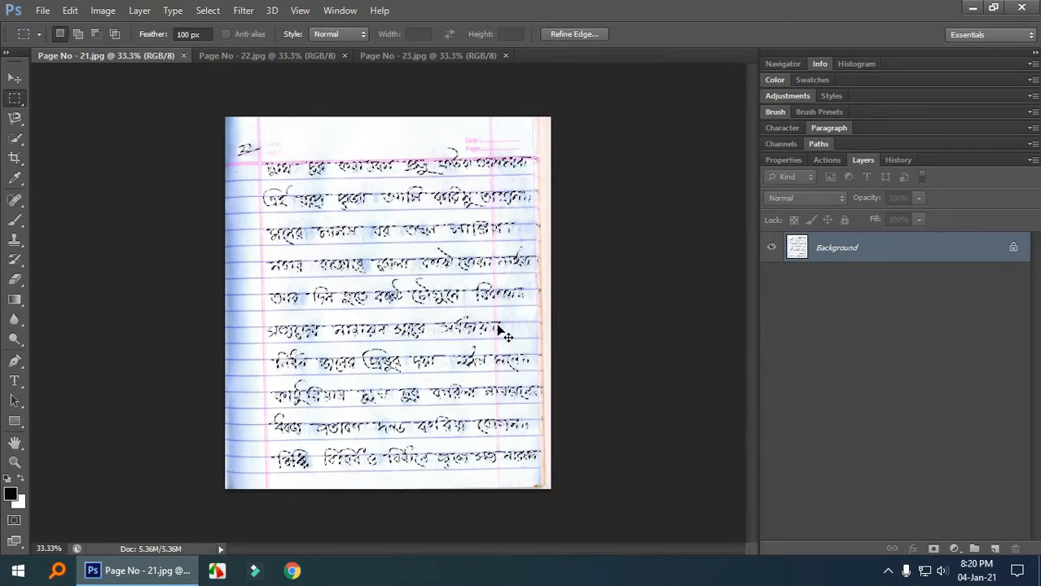
key(ctrl+Delete)
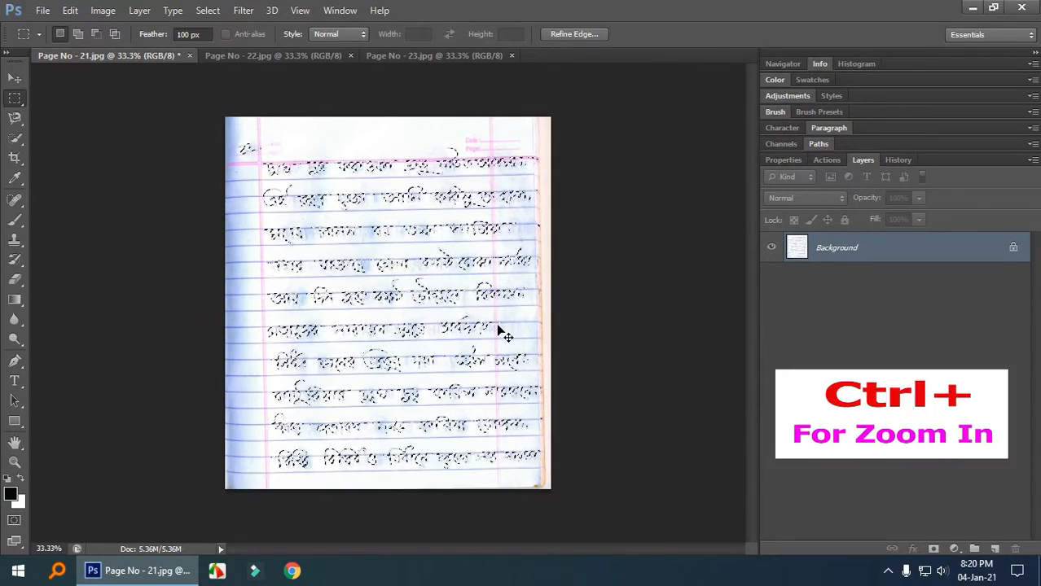
key(ctrl+plus)
key(ctrl+plus)
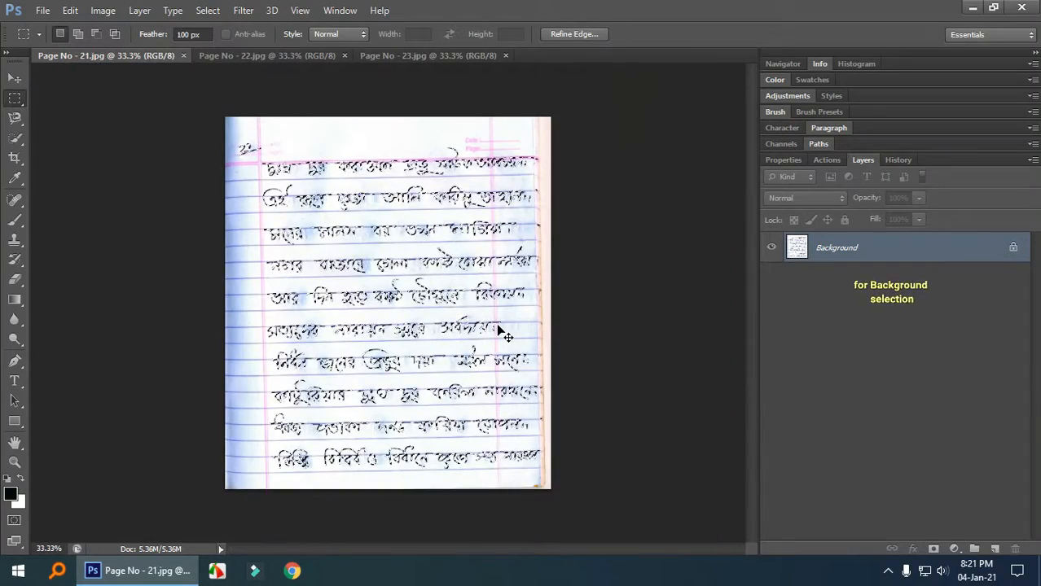
Invert the selection to the paper around the handwriting and fill it with the white background colour
key(ctrl+shift+i)
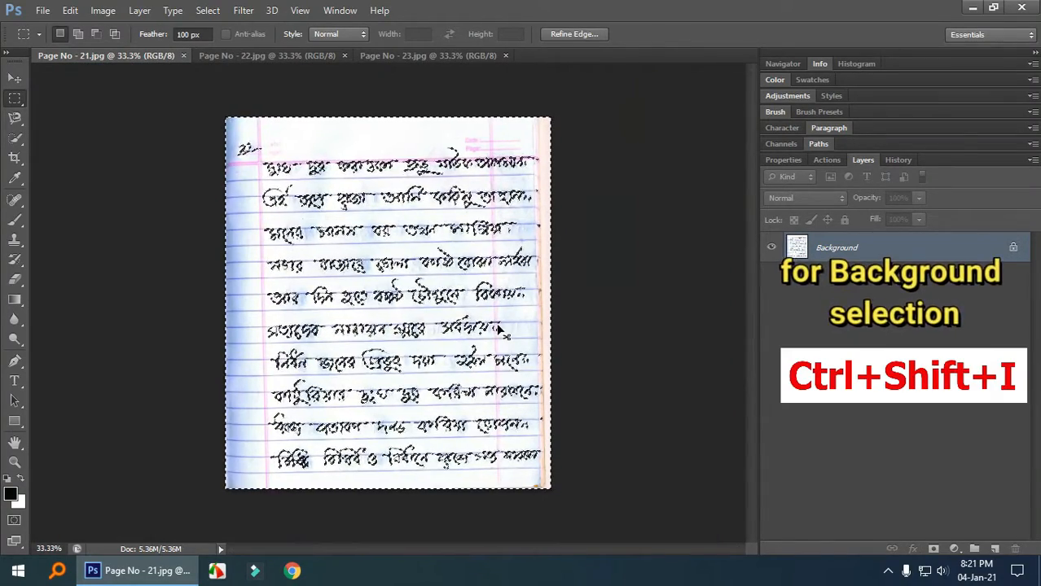
key(ctrl+plus)
key(ctrl+plus)
key(ctrl+plus)
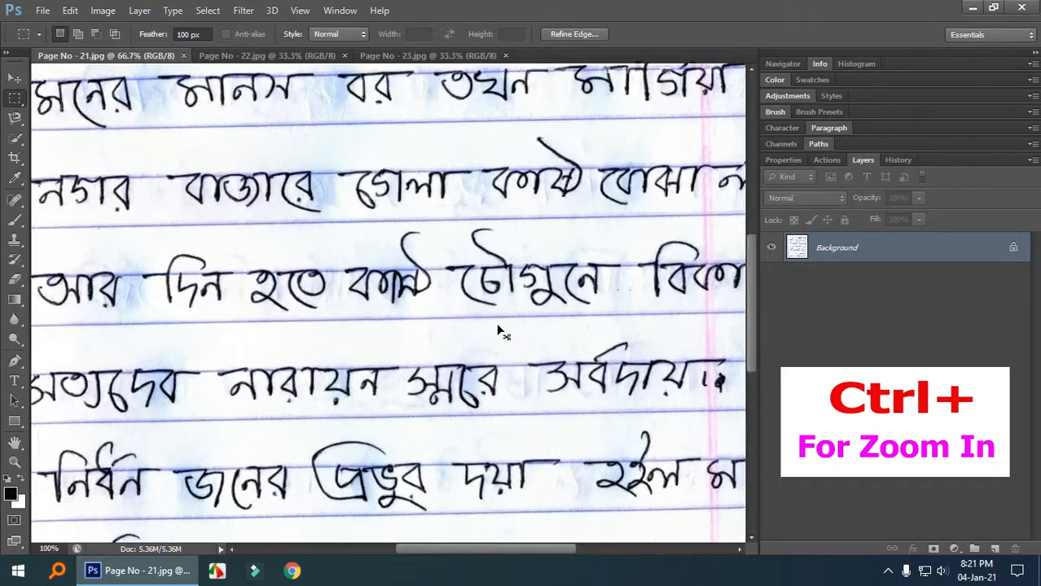
key(ctrl+plus)
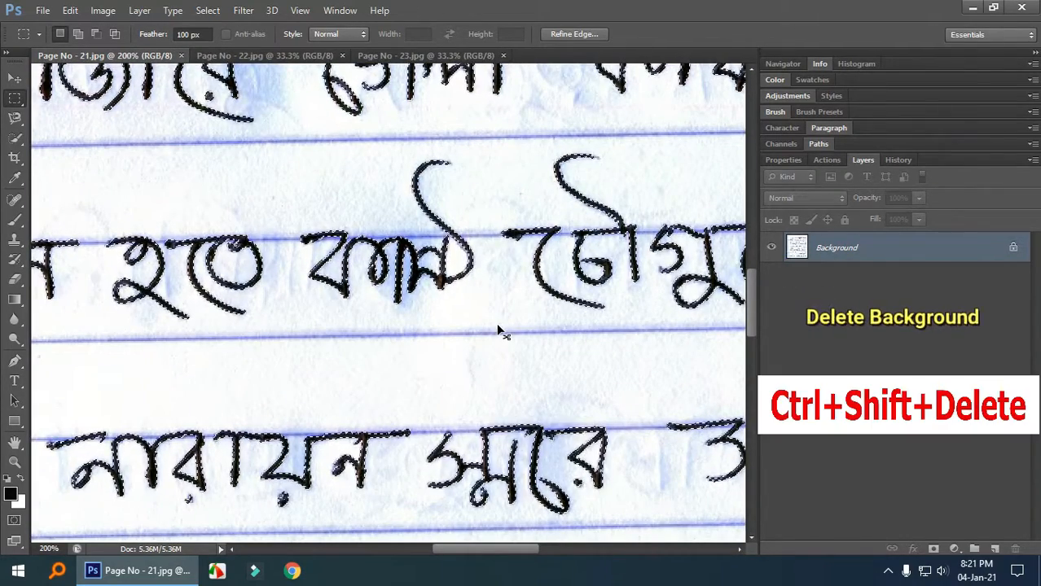
key(ctrl+shift+Delete)
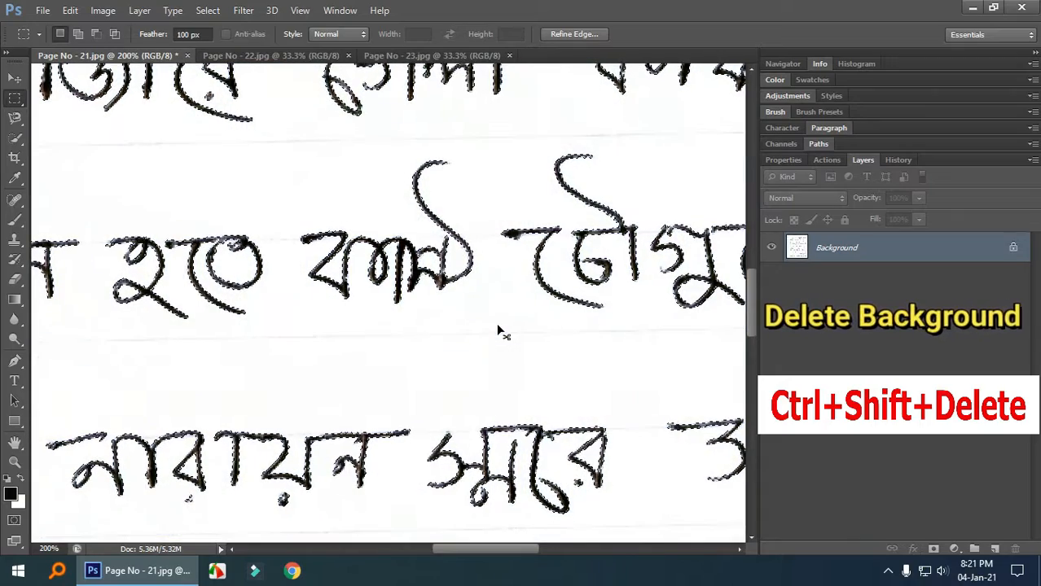
Deselect the page background and check the cleaned handwriting up close
key(ctrl+minus)
key(ctrl+minus)
key(ctrl+minus)
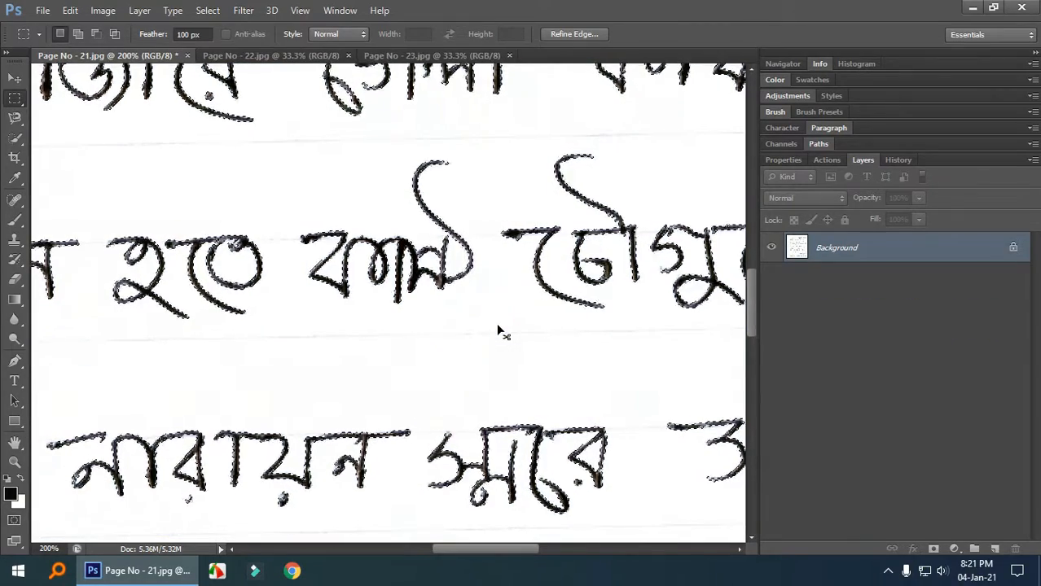
key(ctrl+minus)
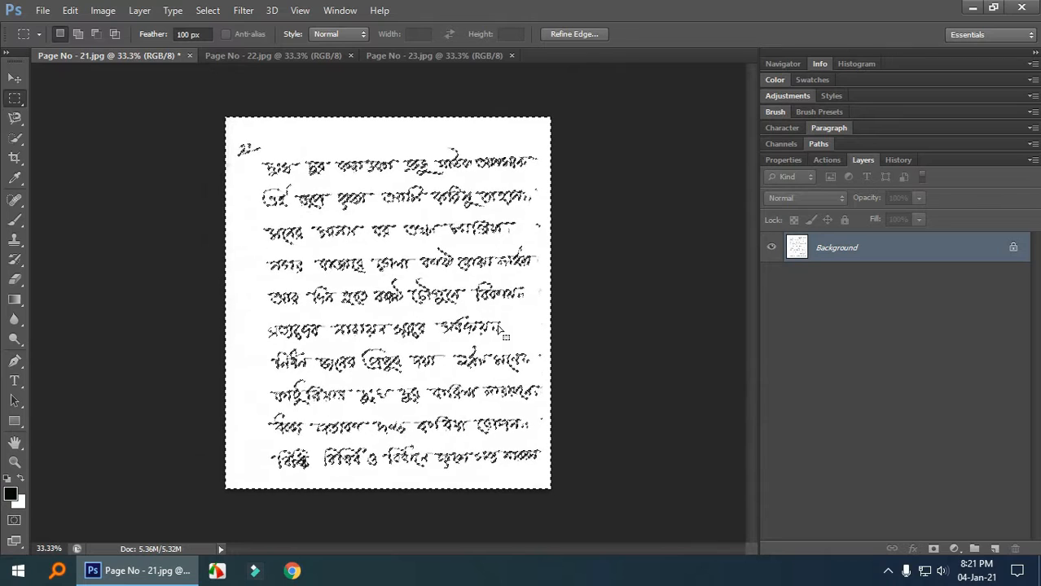
key(ctrl+d)
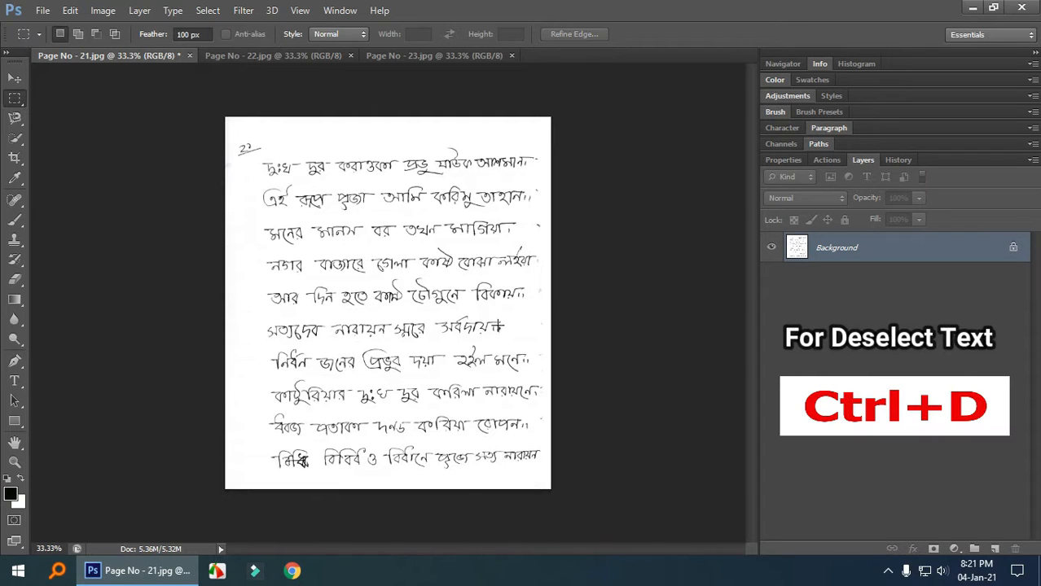
key(ctrl+plus)
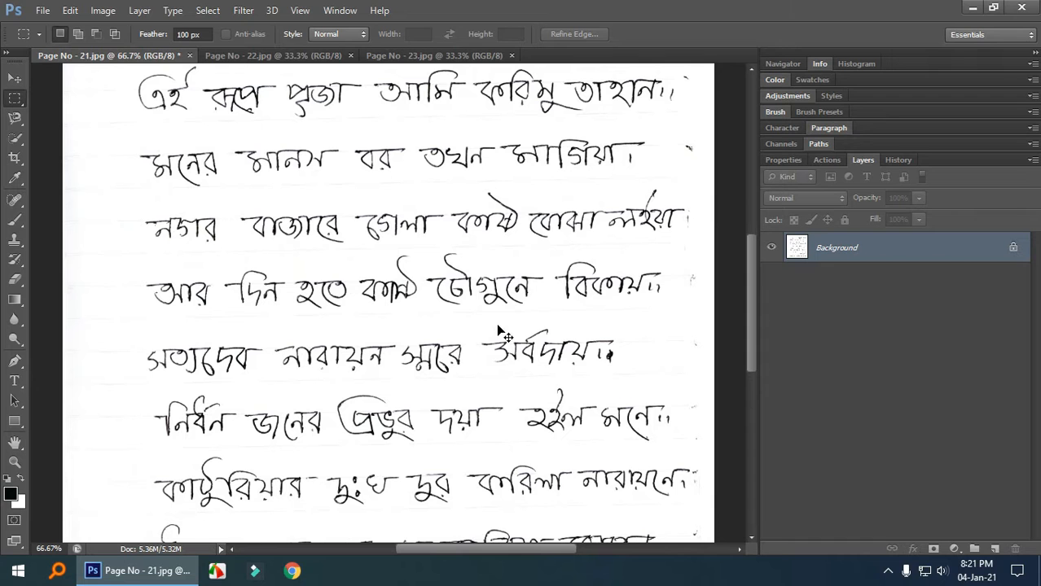
key(ctrl+minus)
key(ctrl+minus)
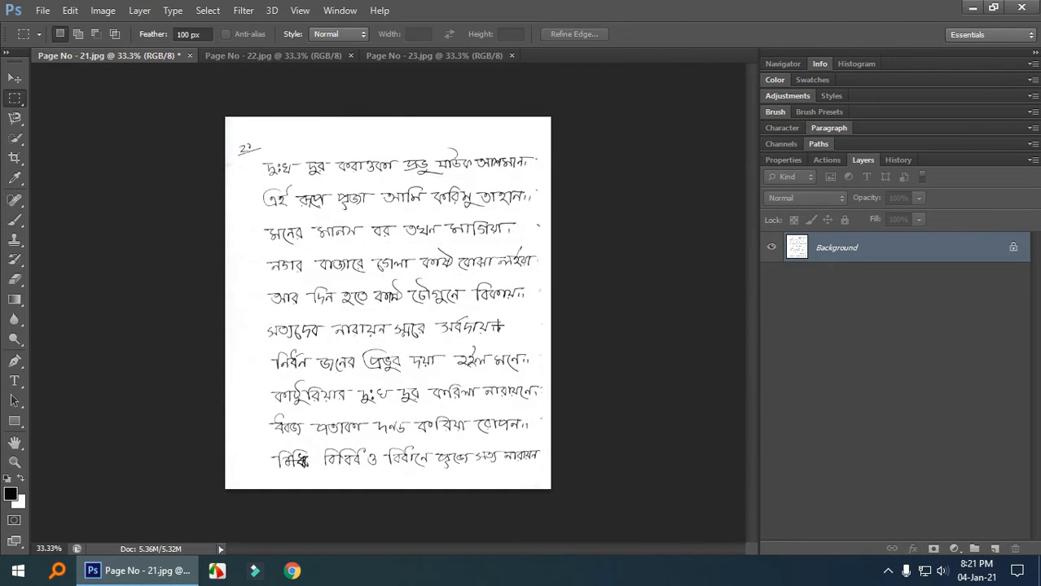
Apply a Levels adjustment to the page with the input black point at 196 and the white point at 229
key(ctrl+l)
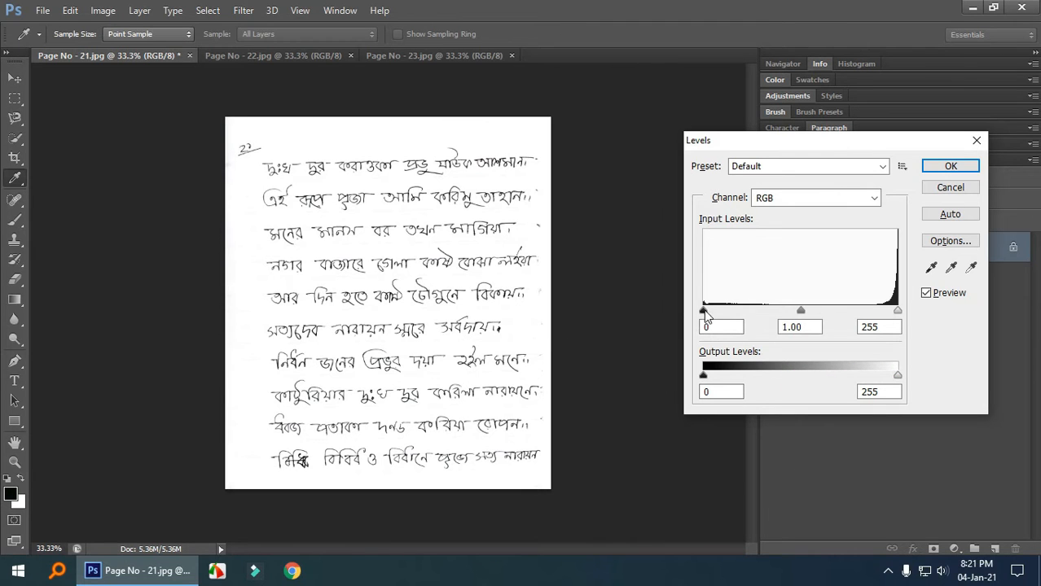
drag(705, 314, 847, 313)
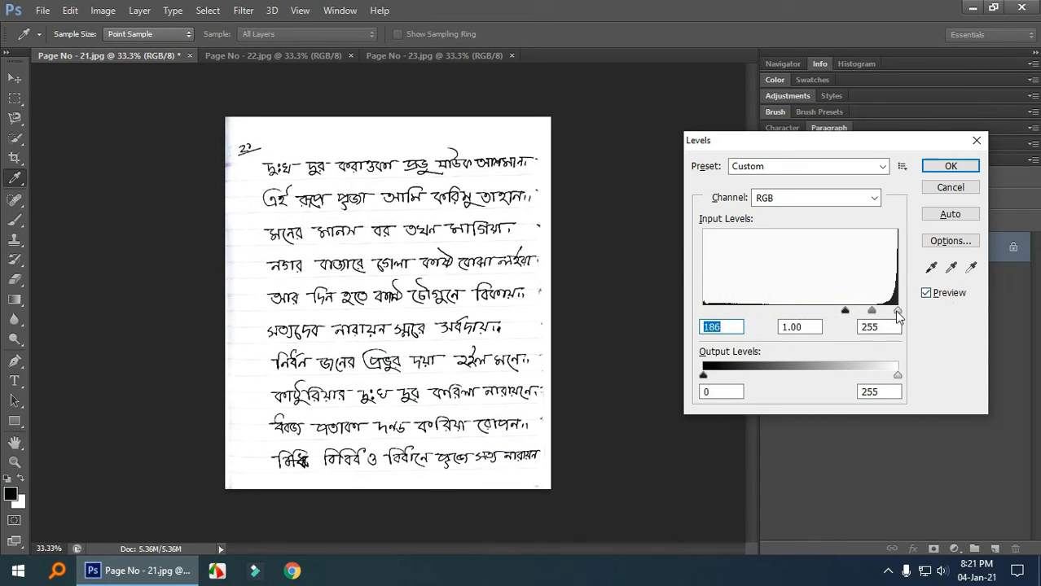
drag(896, 312, 891, 313)
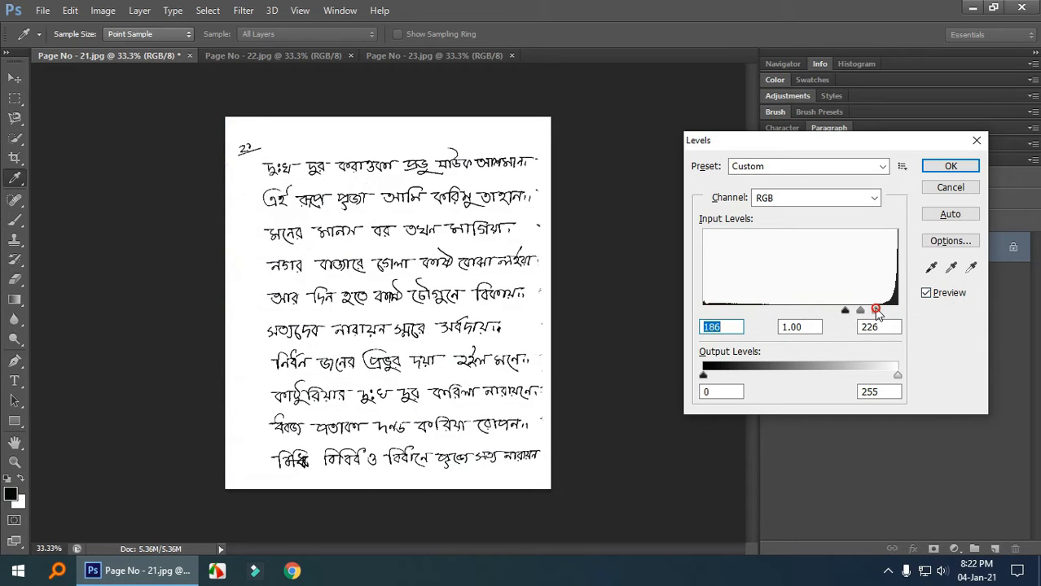
click(879, 312)
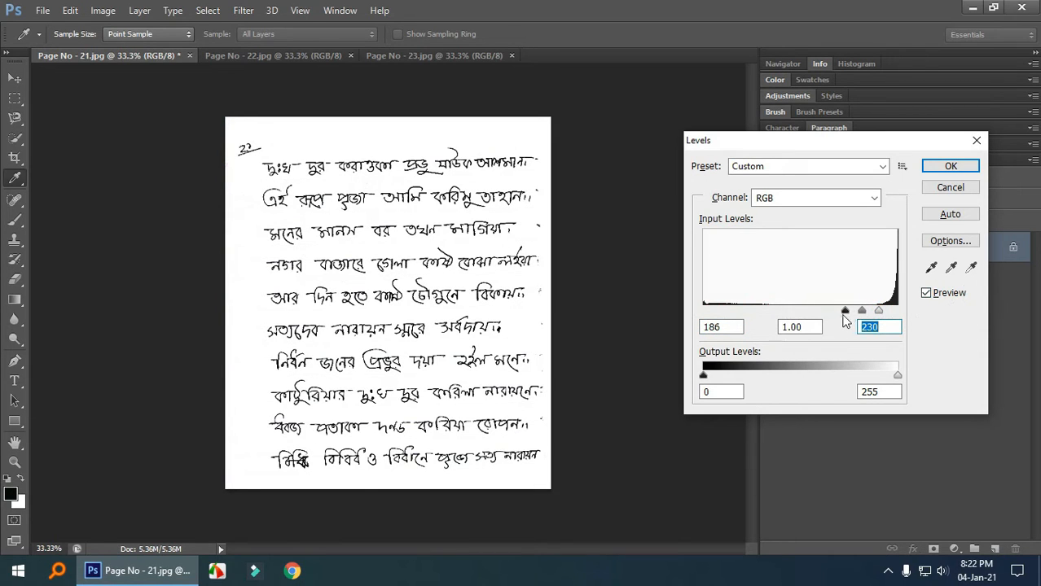
click(854, 313)
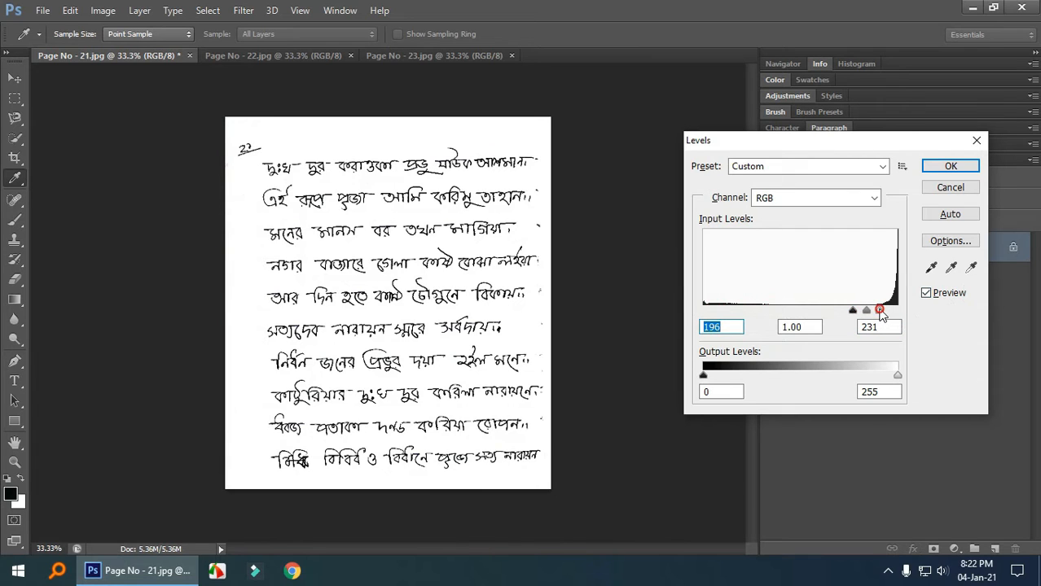
click(878, 311)
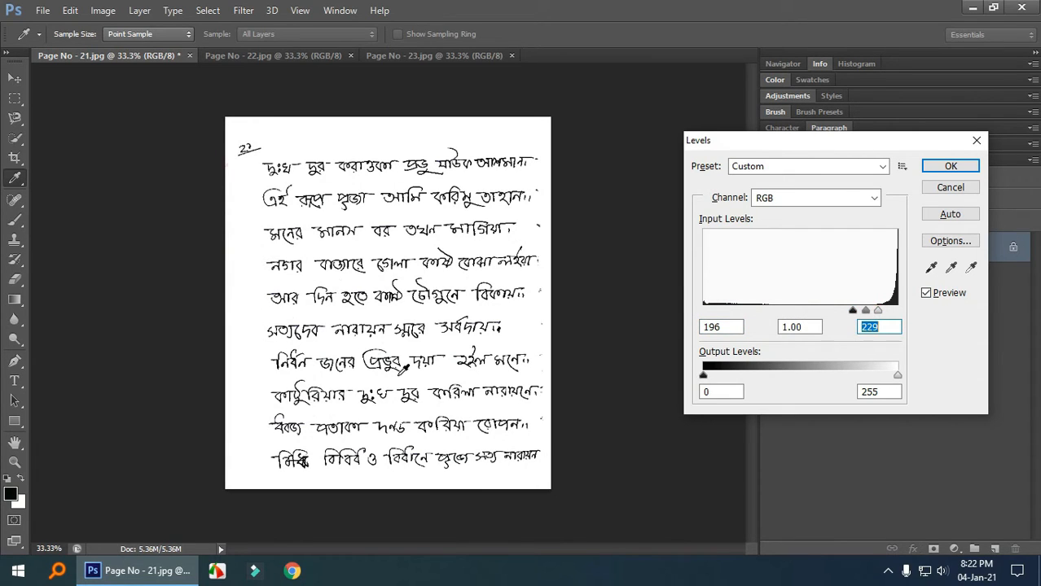
click(935, 169)
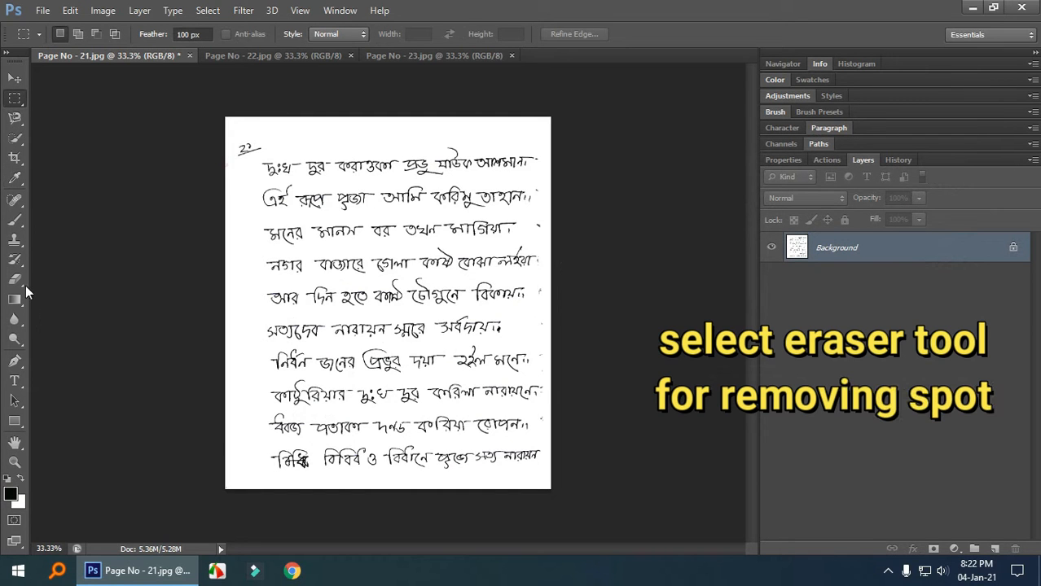
Erase the stray spots along the page's right margin with the Eraser tool
click(22, 282)
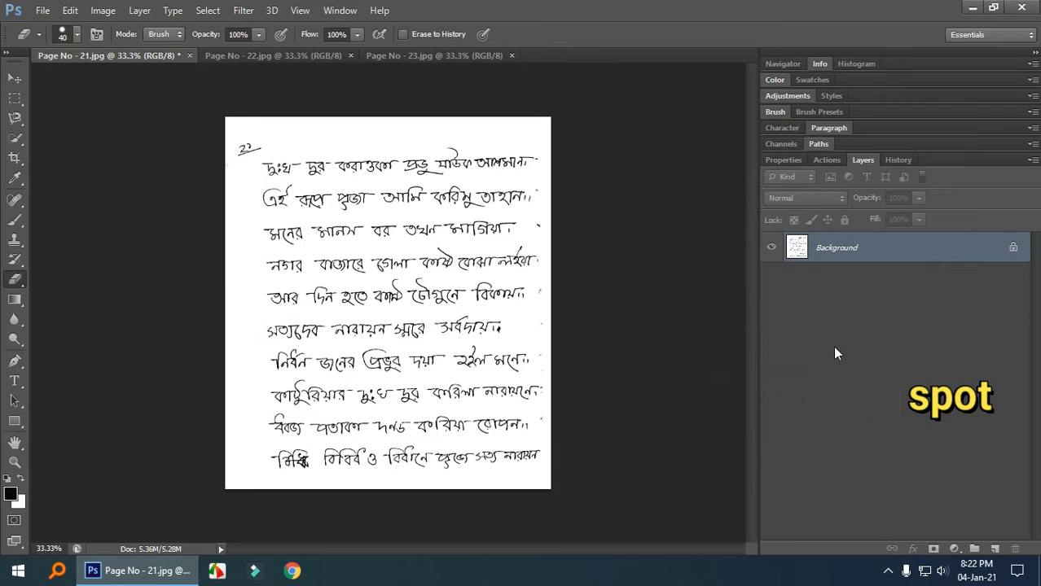
click(545, 231)
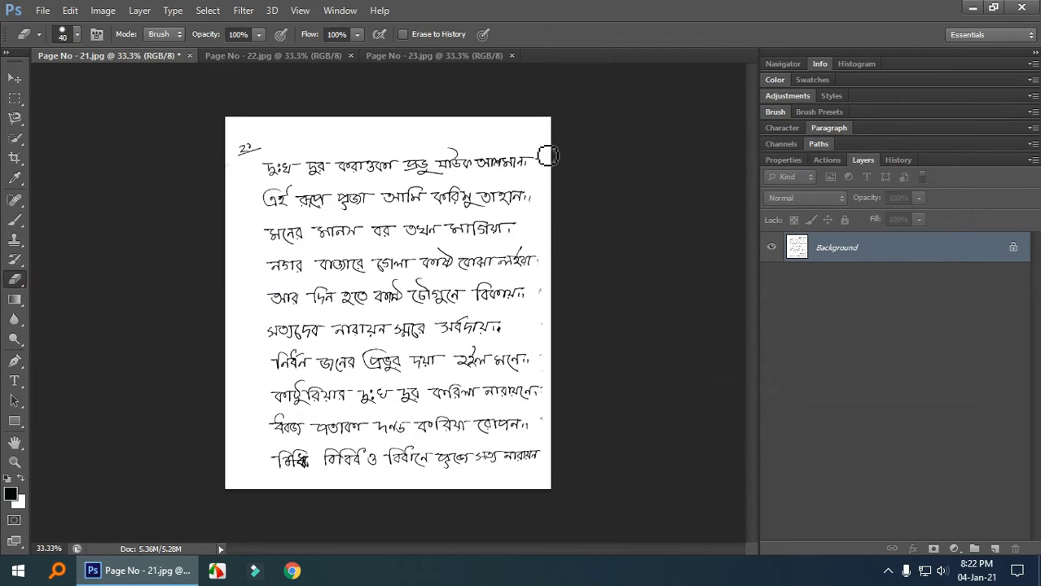
click(546, 168)
drag(544, 263, 555, 421)
Erase the pink mark in the left margin beside the first text line and check the page for leftover spots
key(ctrl+plus)
key(ctrl+plus)
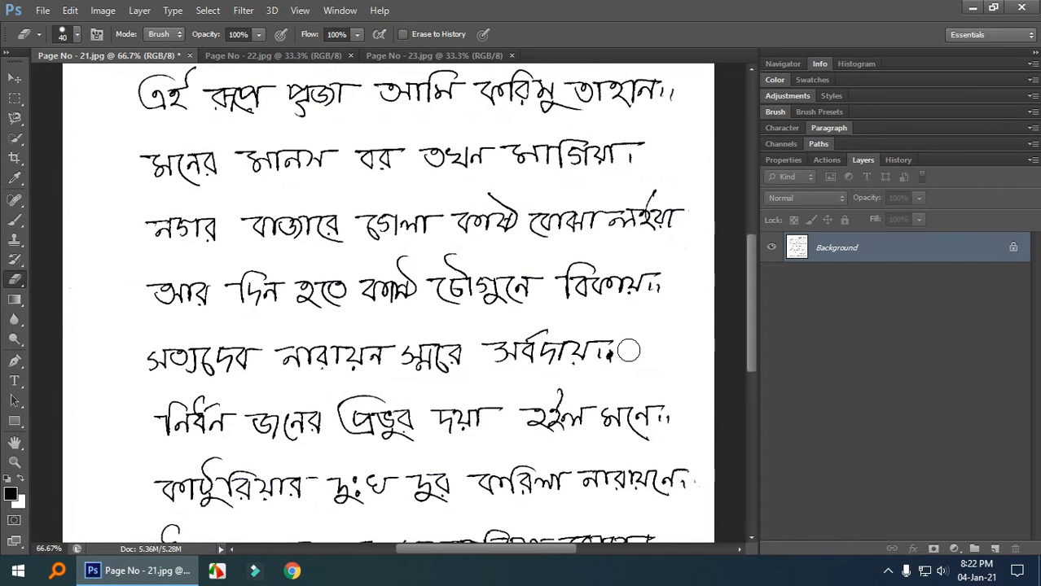
scroll(433, 309, up, 5)
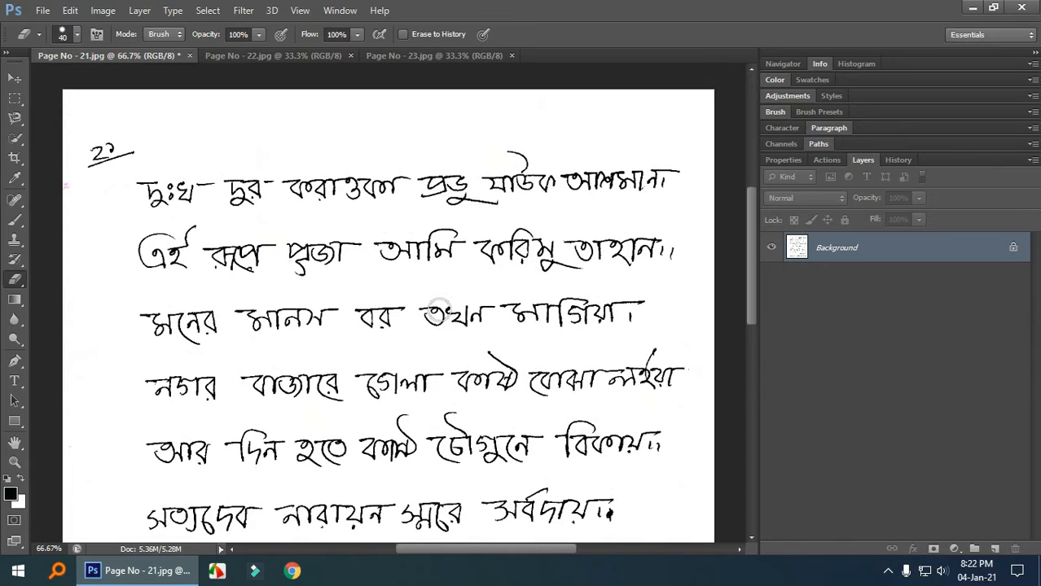
scroll(439, 310, down, 1)
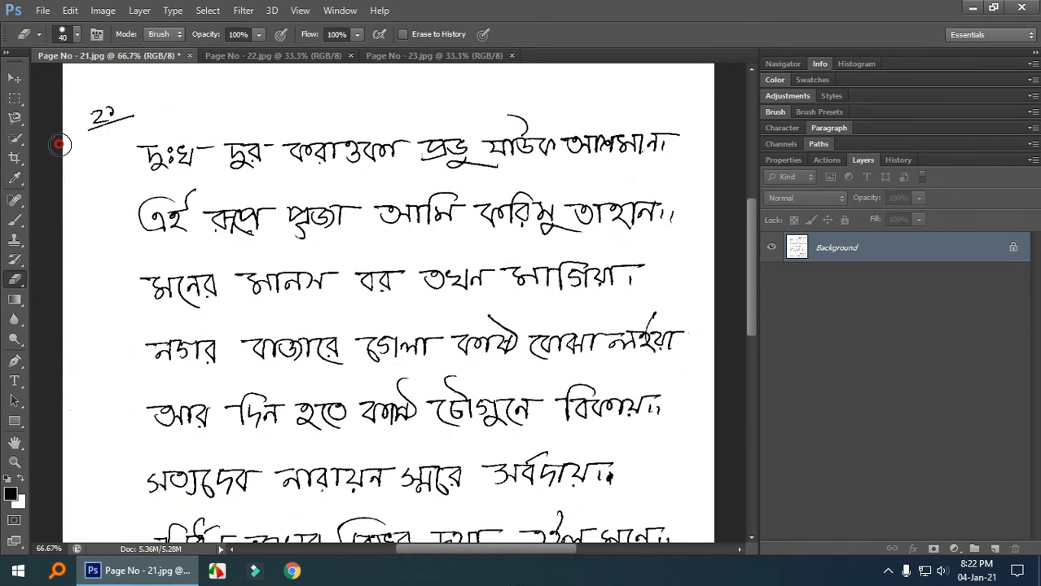
scroll(568, 310, down, 10)
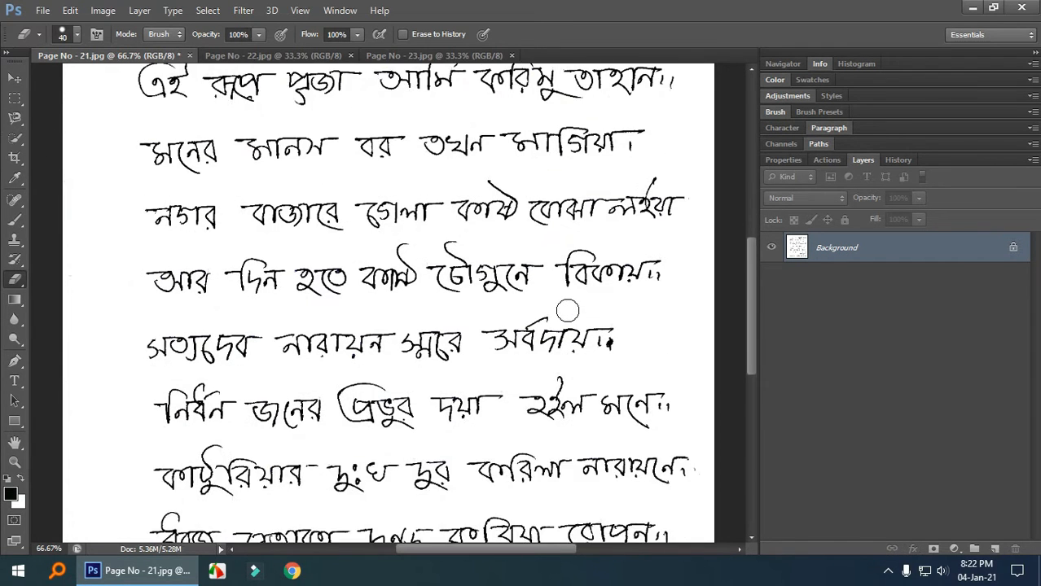
scroll(568, 310, up, 10)
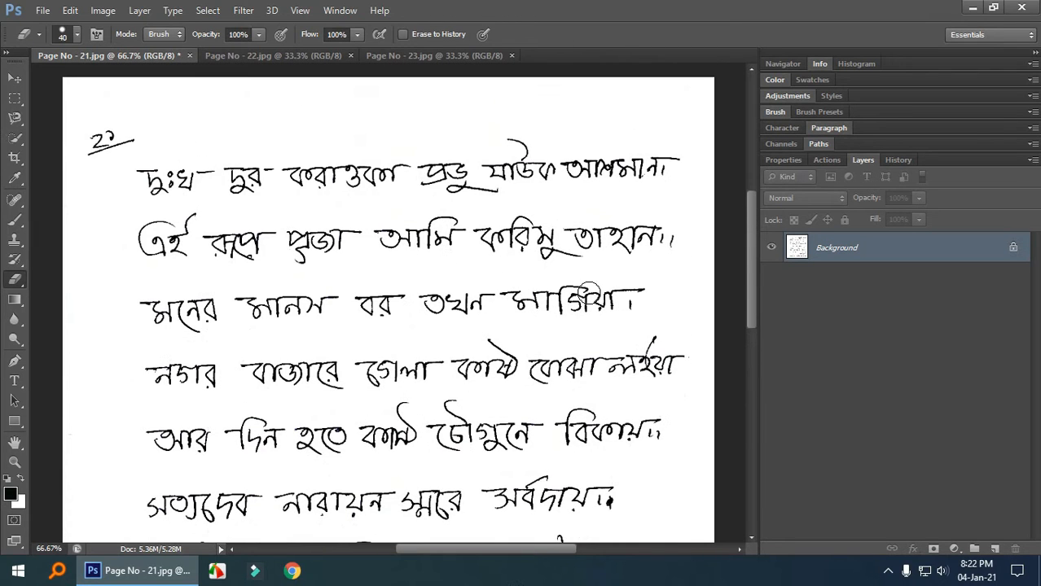
Save the cleaned Page No - 21.jpg and close the document
alt+scroll(597, 301, down, 3)
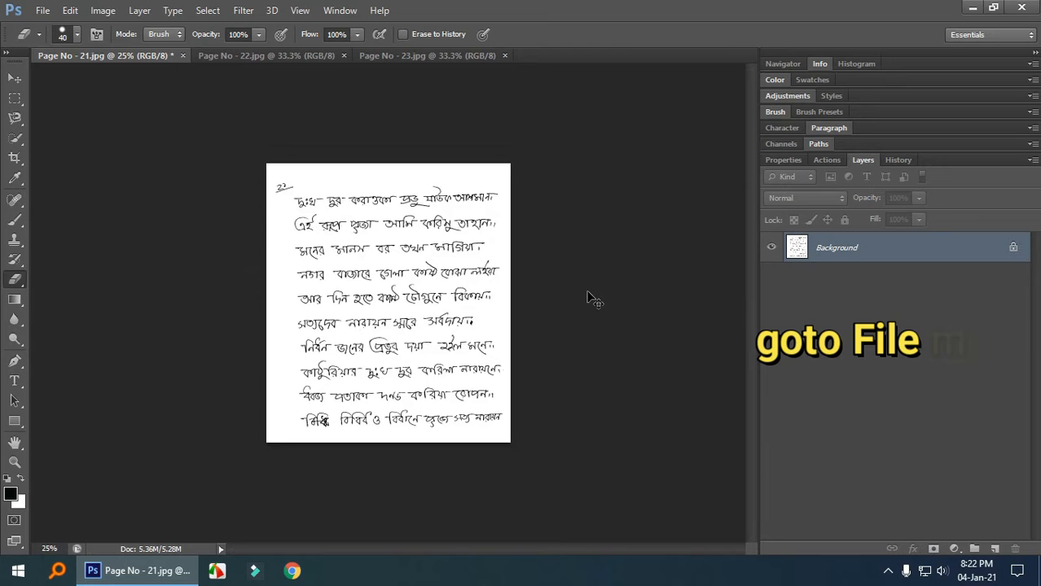
click(43, 10)
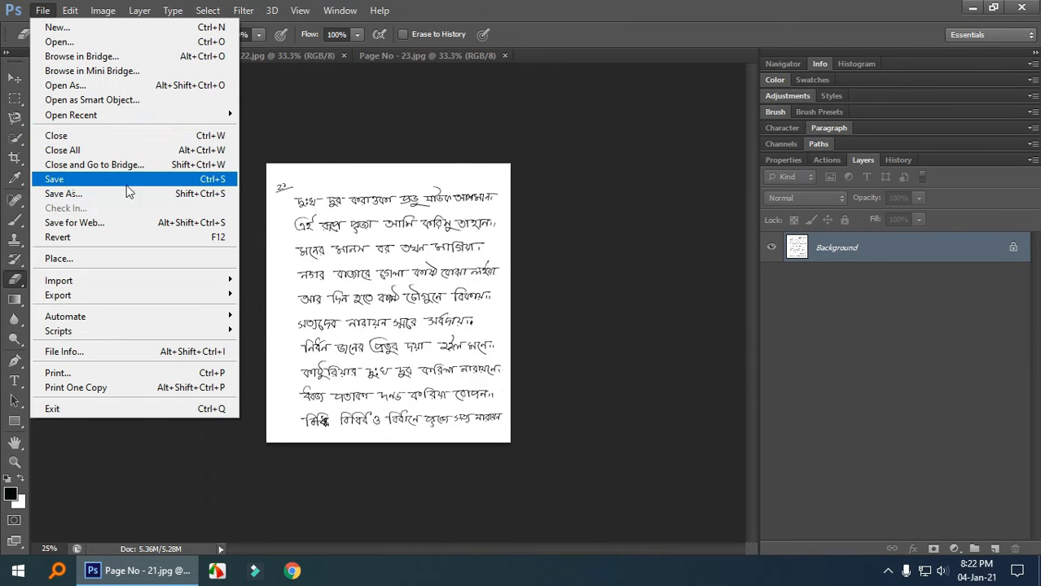
click(166, 181)
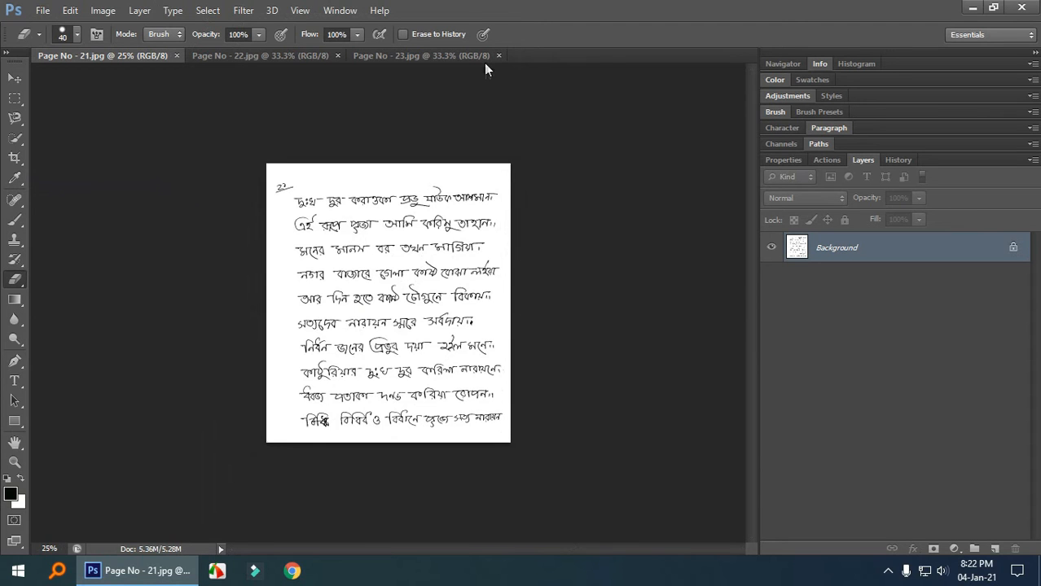
click(177, 57)
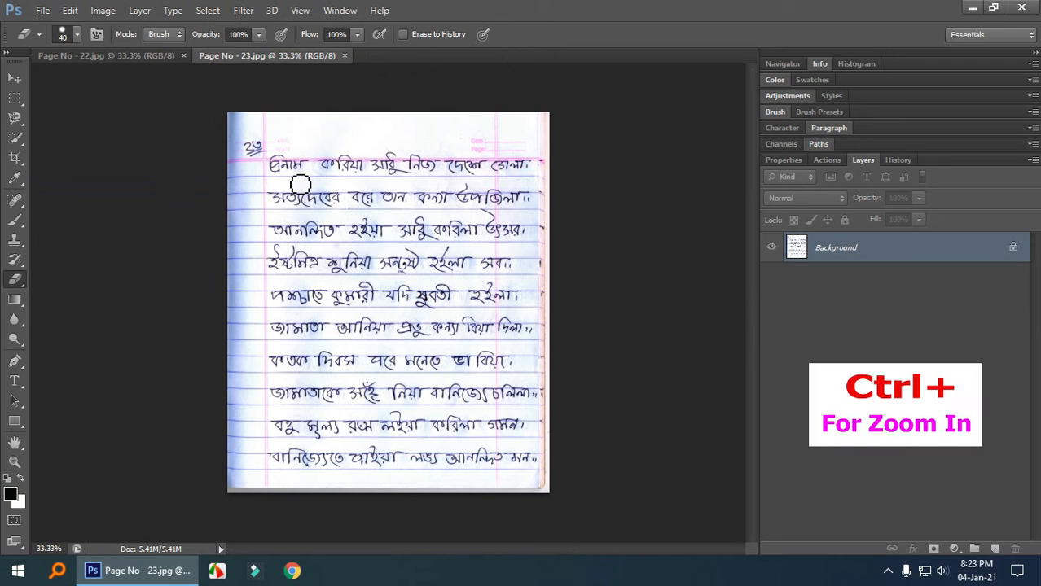
Select the dark handwriting on Page No - 23.jpg by Color Range, using Sampled Colors with fuzziness 200
key(ctrl+plus)
key(ctrl+plus)
key(ctrl+plus)
key(ctrl+plus)
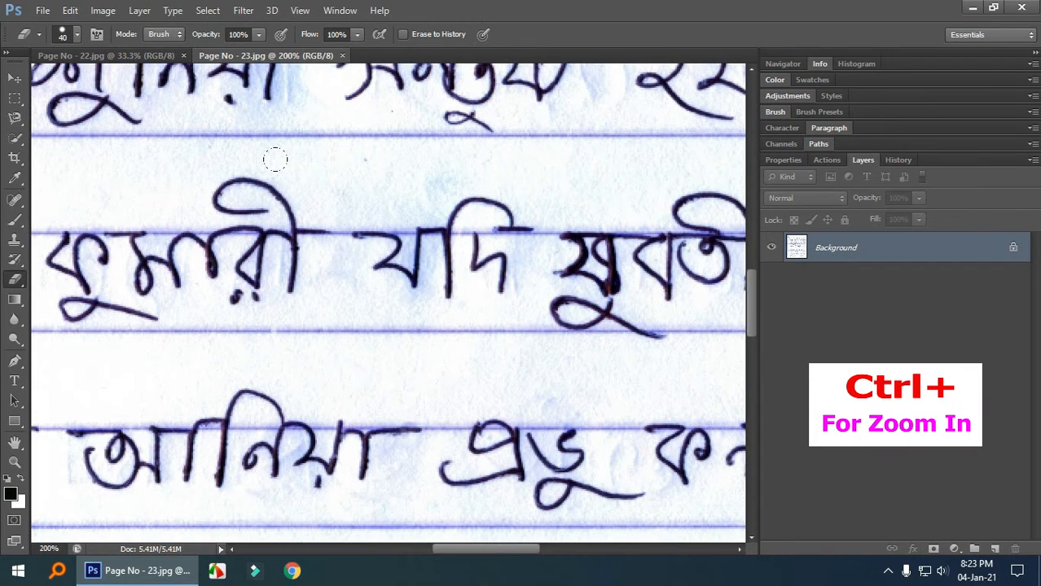
click(208, 11)
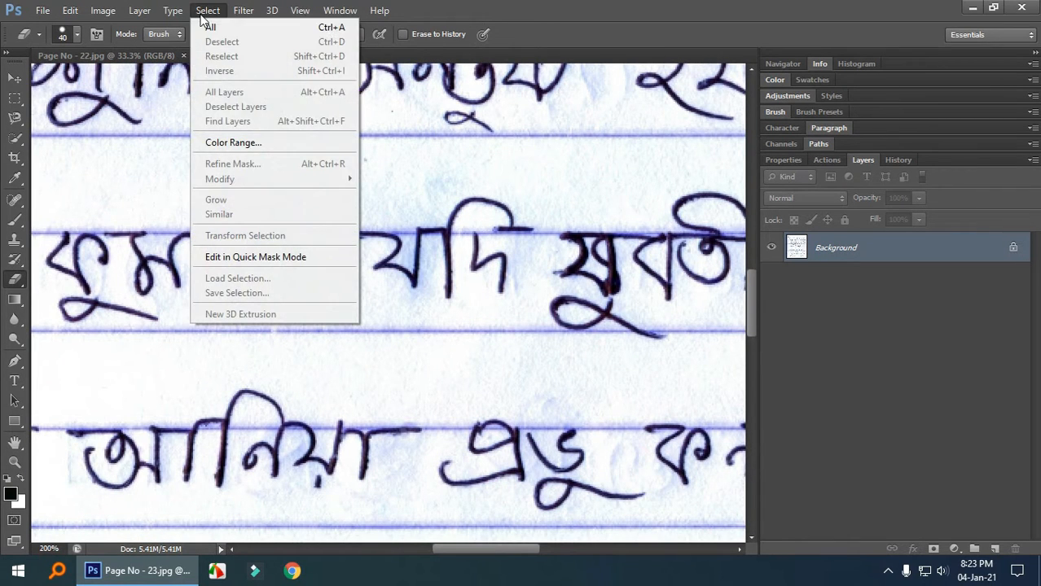
click(216, 143)
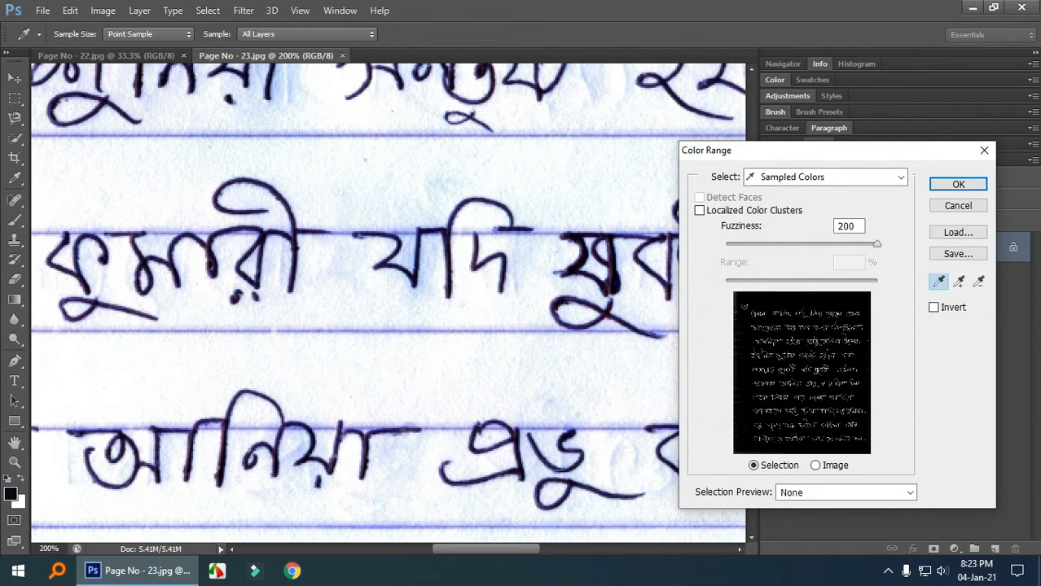
click(964, 184)
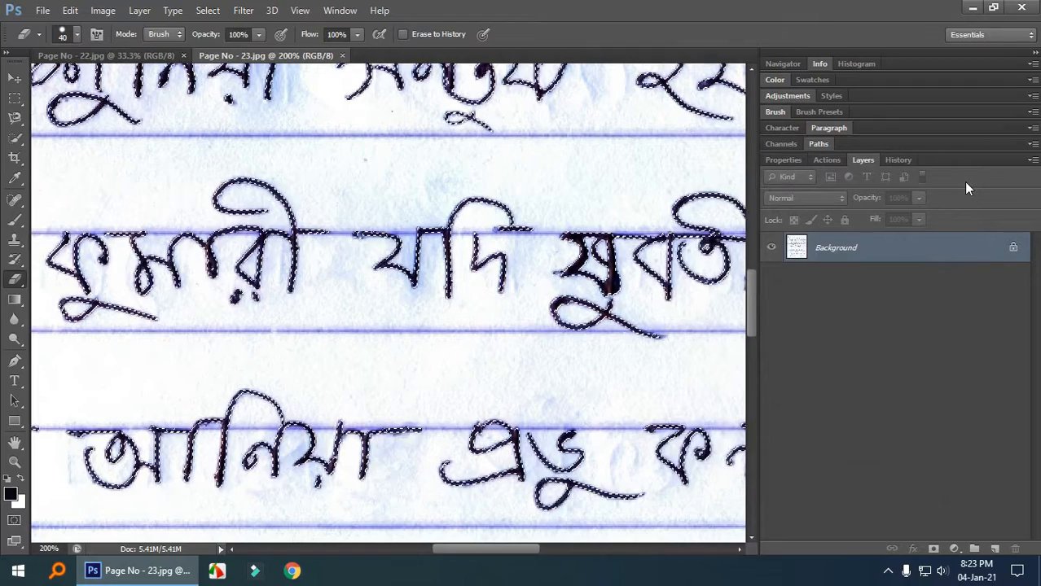
Invert the handwriting selection to clear the ruled page background to white, and deselect it
key(ctrl+minus)
key(ctrl+minus)
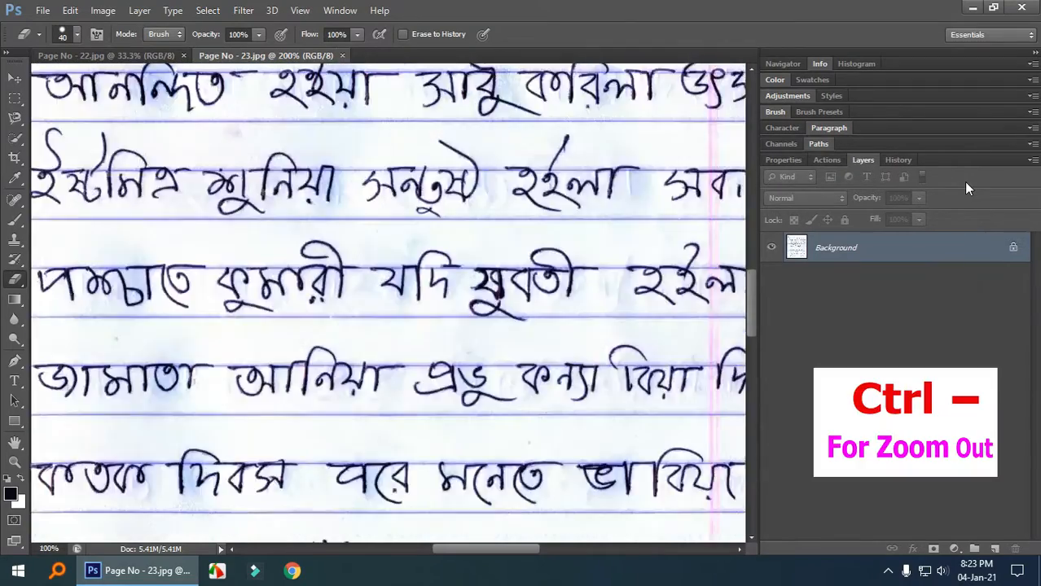
key(ctrl+minus)
key(ctrl+minus)
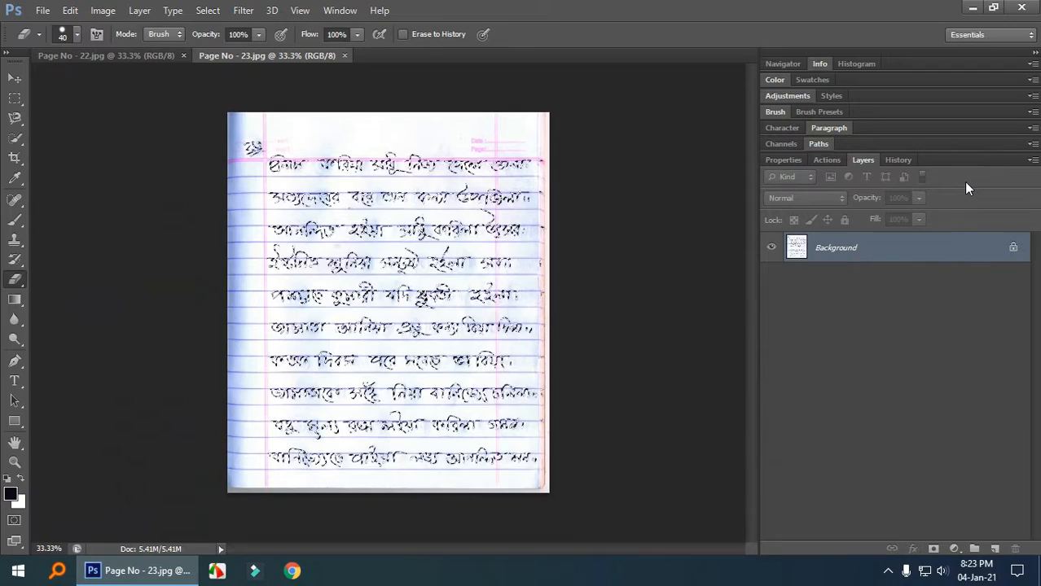
key(ctrl+shift+i)
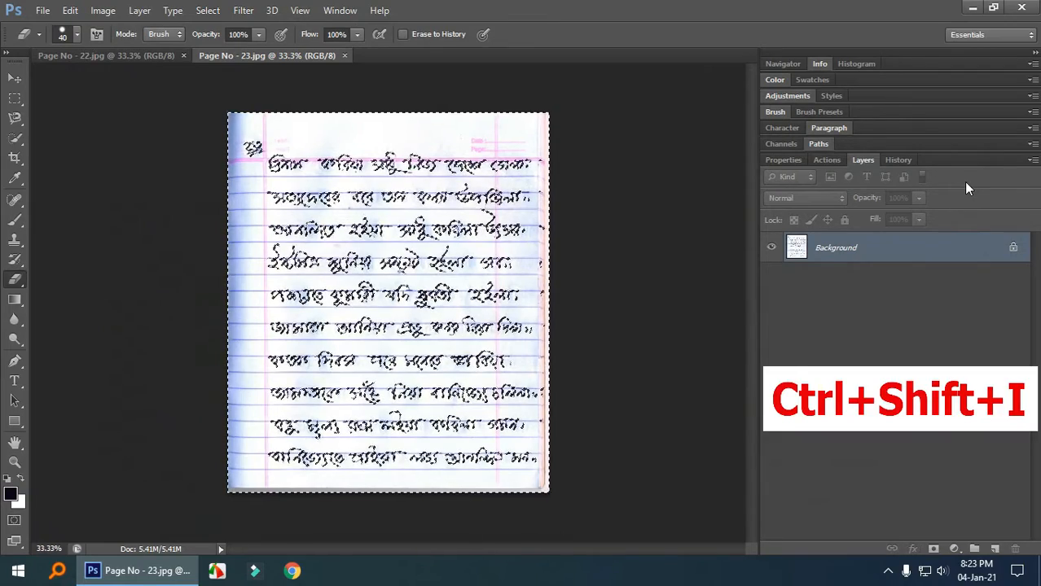
key(ctrl+shift+Delete)
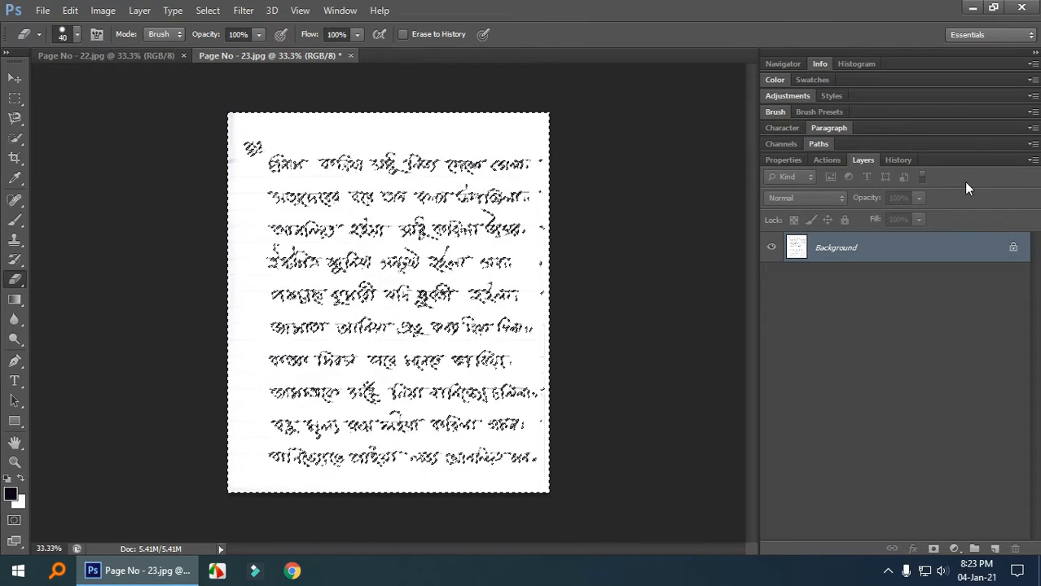
key(ctrl+d)
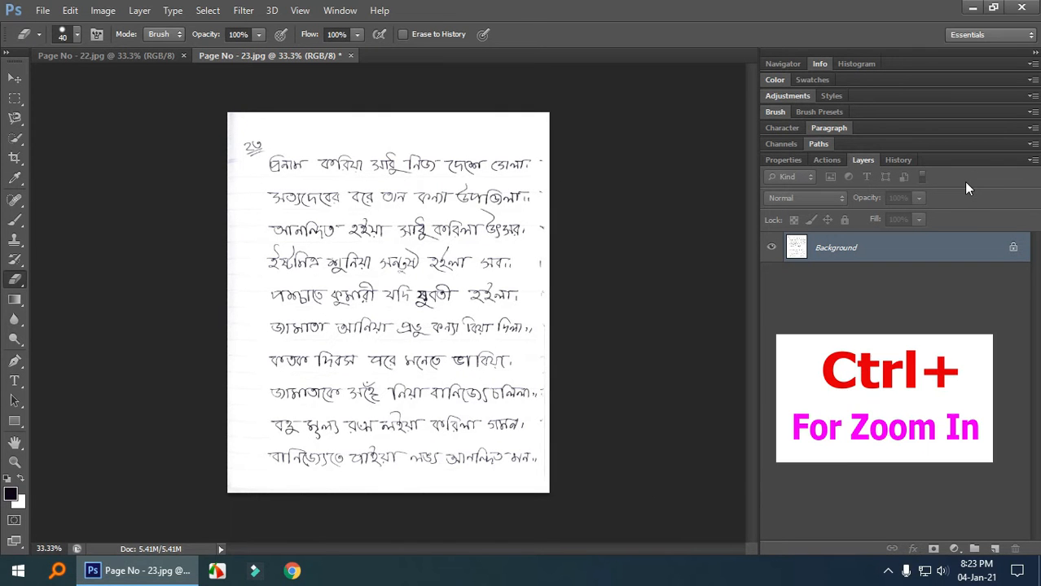
Apply a Levels adjustment to the page with the input black point at 219 and the white point at 227
key(ctrl+plus)
key(ctrl+plus)
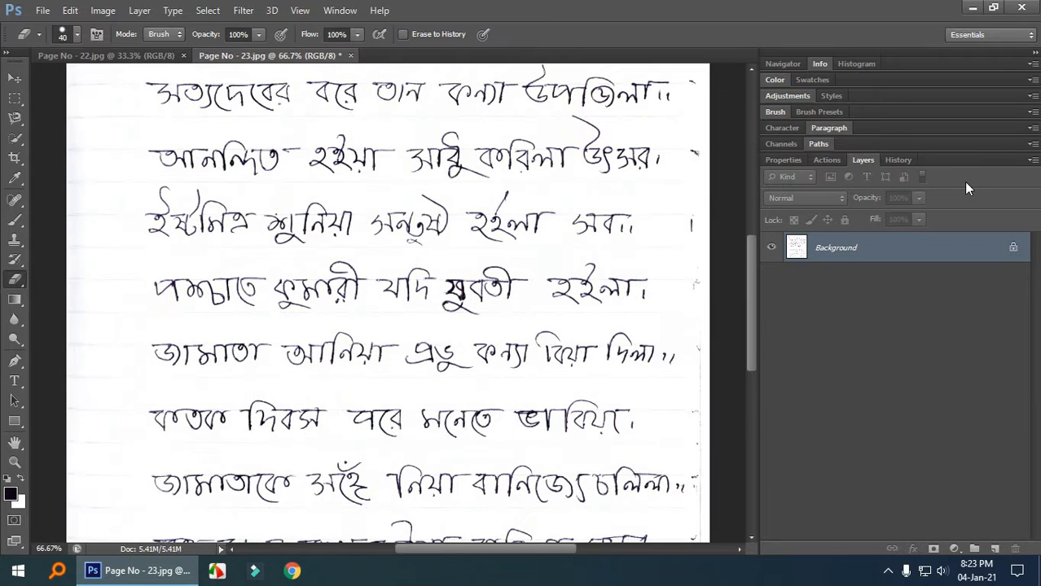
key(ctrl+l)
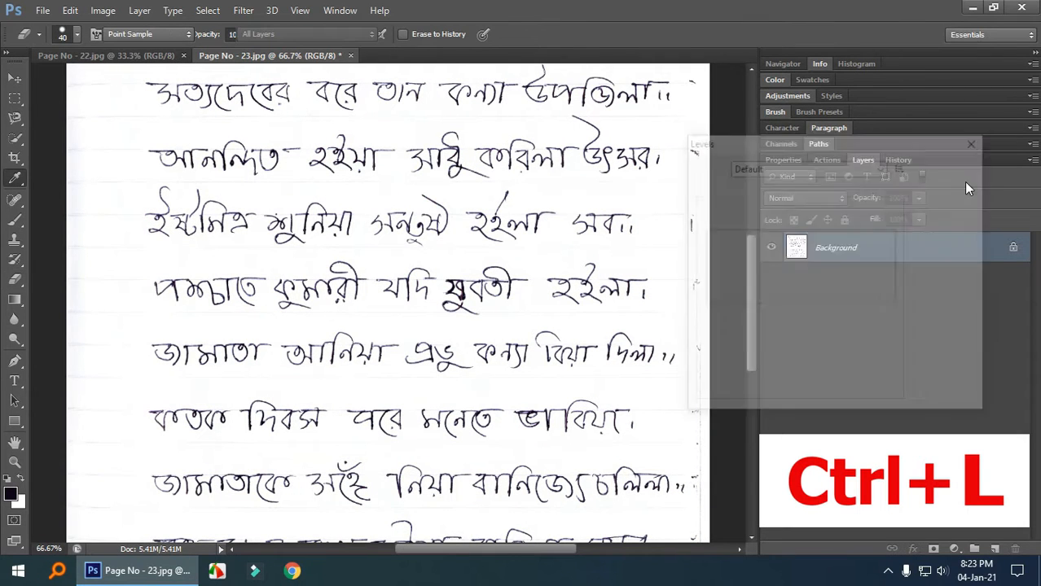
drag(700, 309, 845, 324)
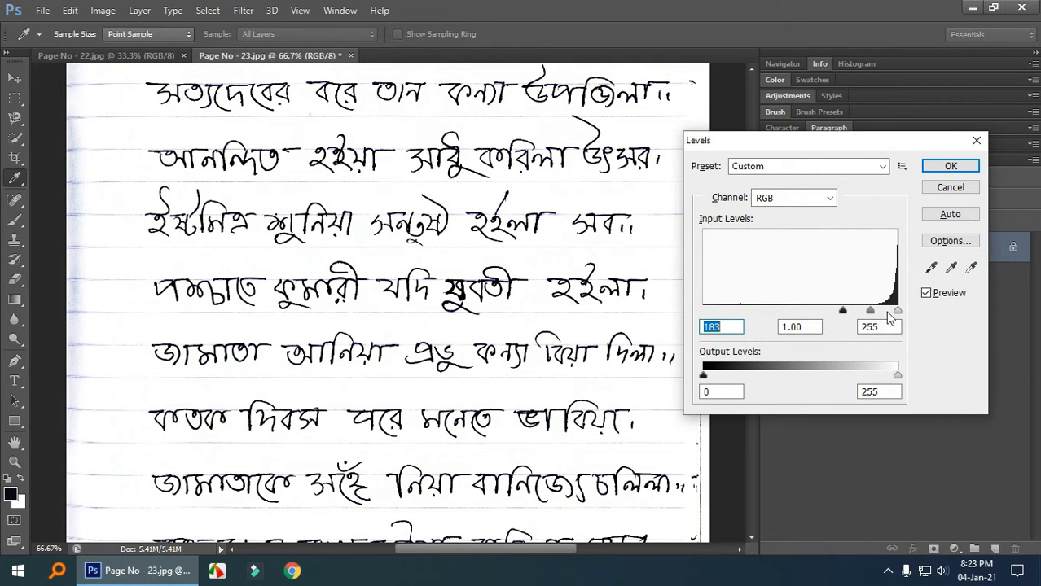
drag(898, 312, 886, 317)
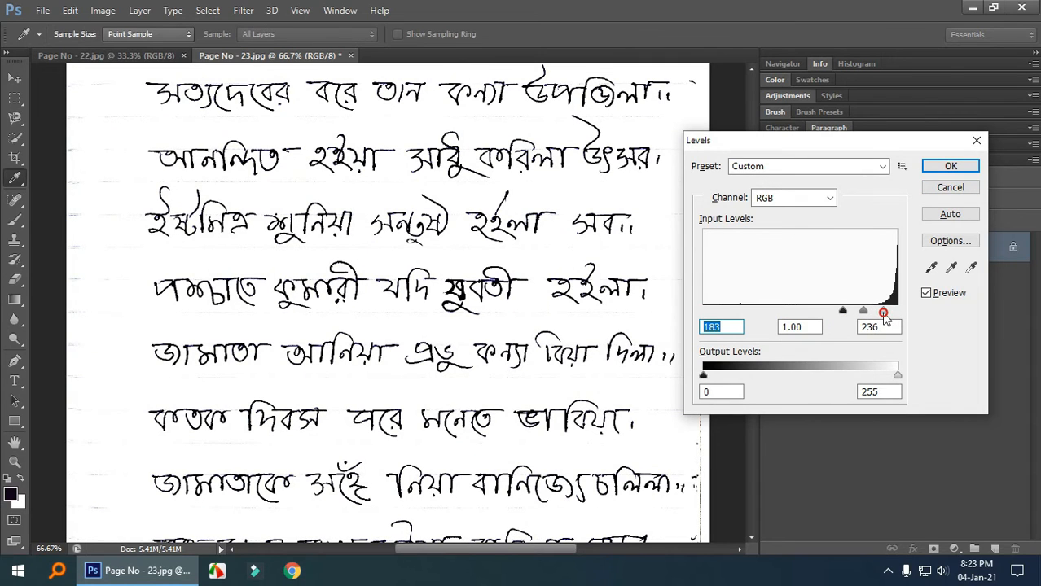
click(861, 325)
drag(845, 317, 887, 312)
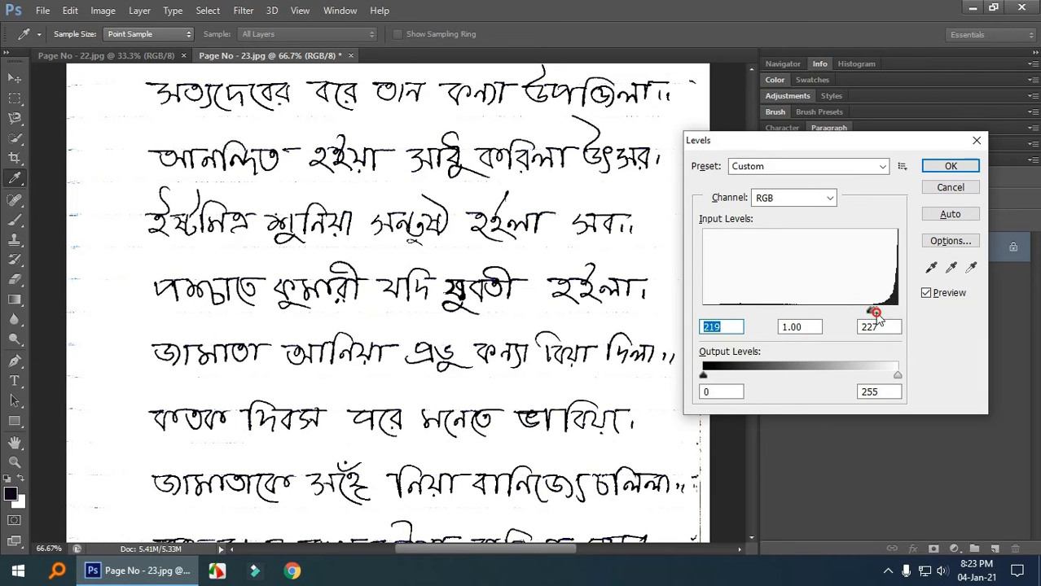
click(945, 165)
Erase the stray spots and line remnants down the right margin of page 23 with the Eraser tool
key(e)
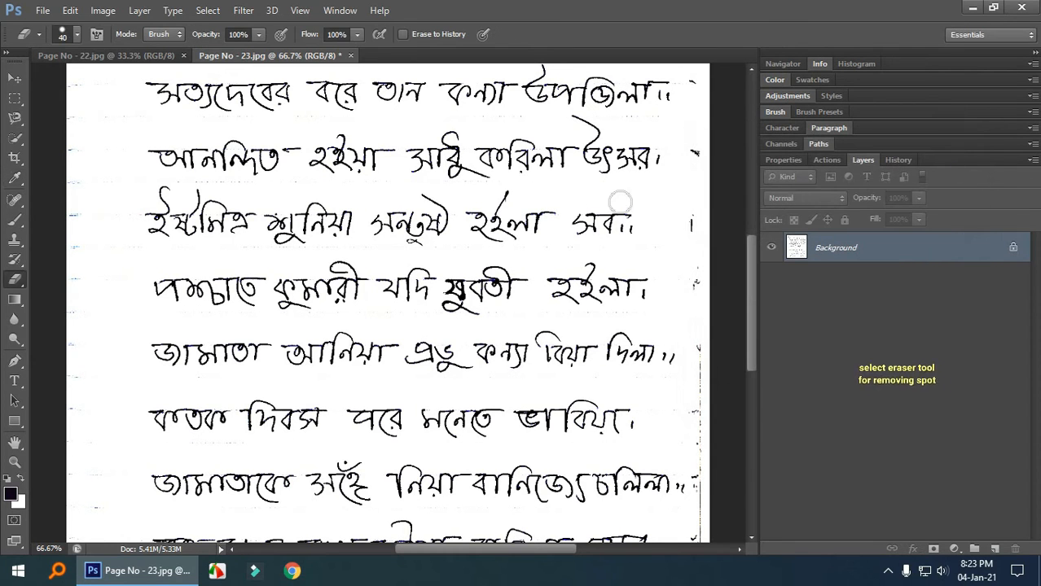
scroll(657, 228, up, 3)
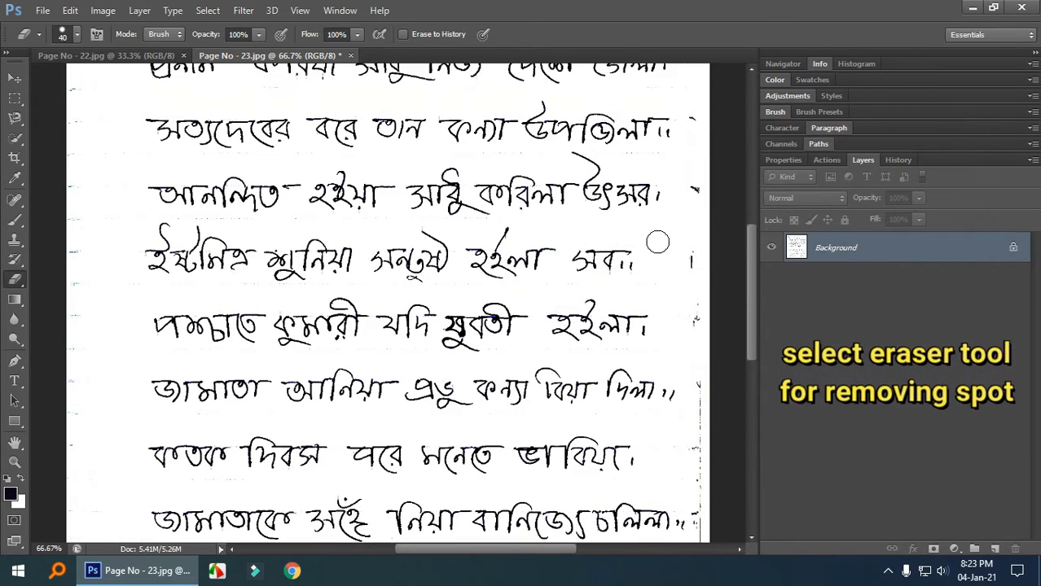
drag(694, 128, 695, 499)
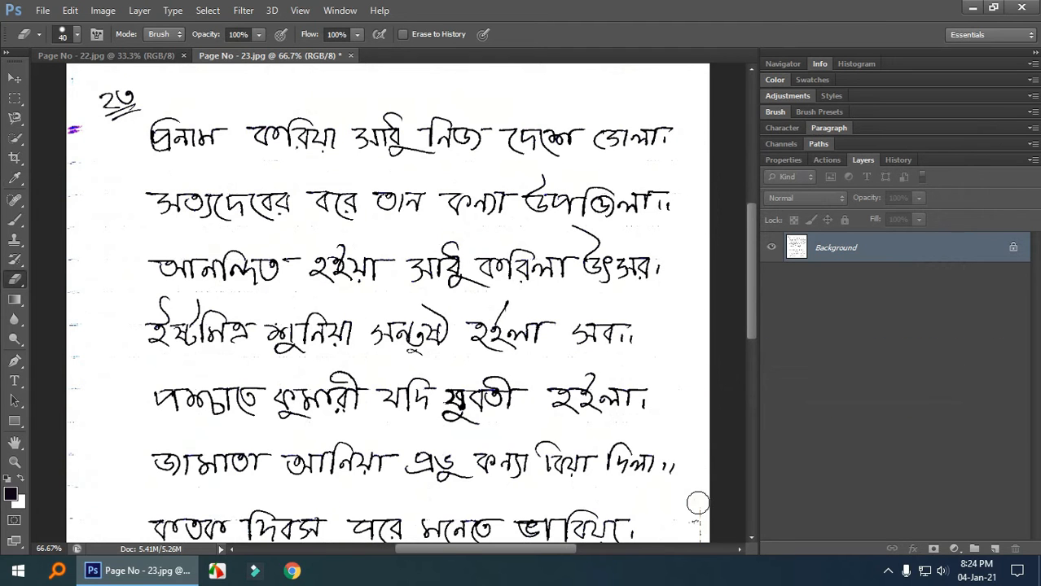
scroll(649, 399, down, 3)
scroll(649, 399, down, 5)
mouse_move(699, 259)
mouse_down()
mouse_move(706, 528)
mouse_move(684, 525)
mouse_up()
Erase the line remnants and purple mark down the page's left margin, plus the blue spot and strip along its upper edge
scroll(42, 423, up, 4)
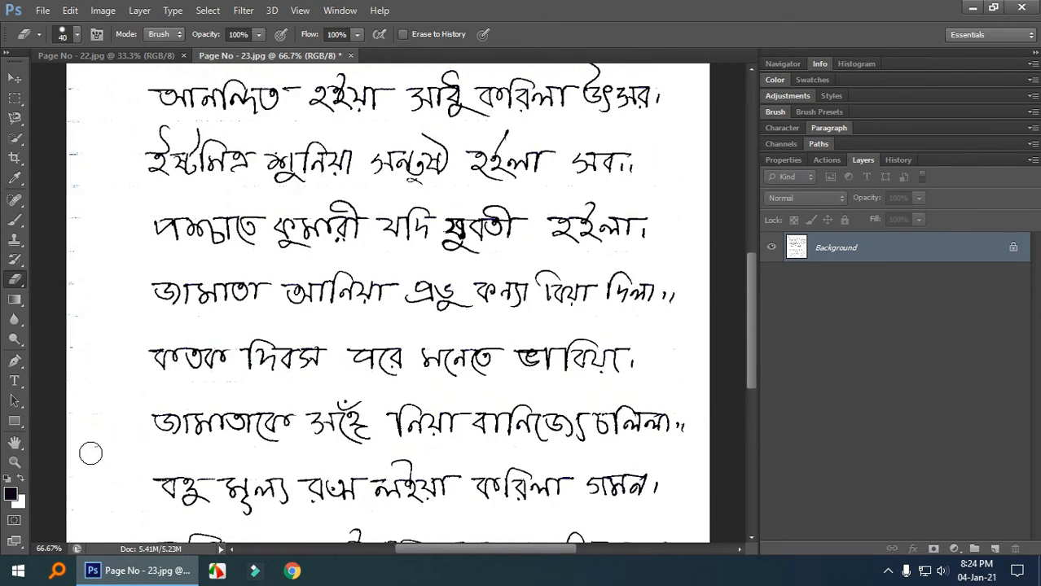
mouse_move(65, 385)
mouse_down()
mouse_move(55, 190)
mouse_move(70, 251)
mouse_move(63, 120)
mouse_move(81, 195)
mouse_move(71, 112)
mouse_up()
scroll(72, 112, up, 3)
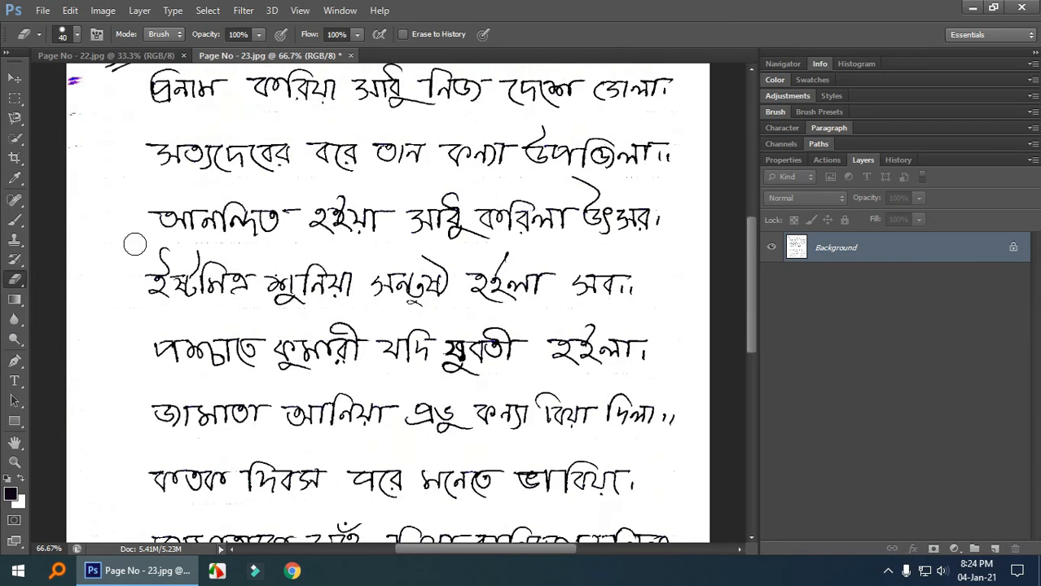
mouse_move(66, 242)
mouse_down()
mouse_move(69, 135)
mouse_move(76, 161)
mouse_move(73, 191)
mouse_move(57, 102)
mouse_move(65, 82)
mouse_move(72, 106)
mouse_move(69, 68)
mouse_move(70, 256)
mouse_up()
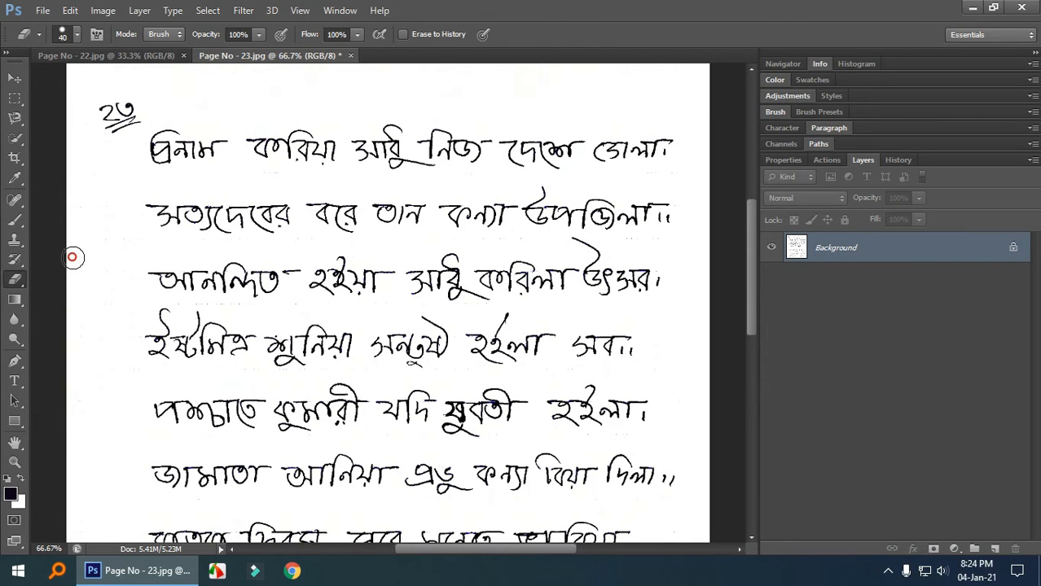
scroll(180, 243, up, 2)
scroll(189, 223, down, 5)
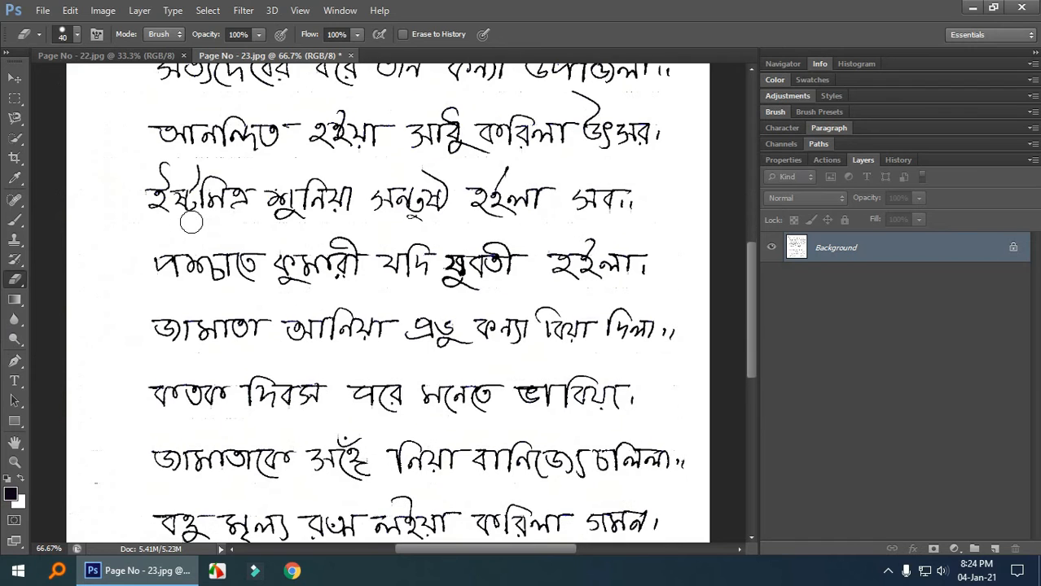
scroll(196, 231, down, 2)
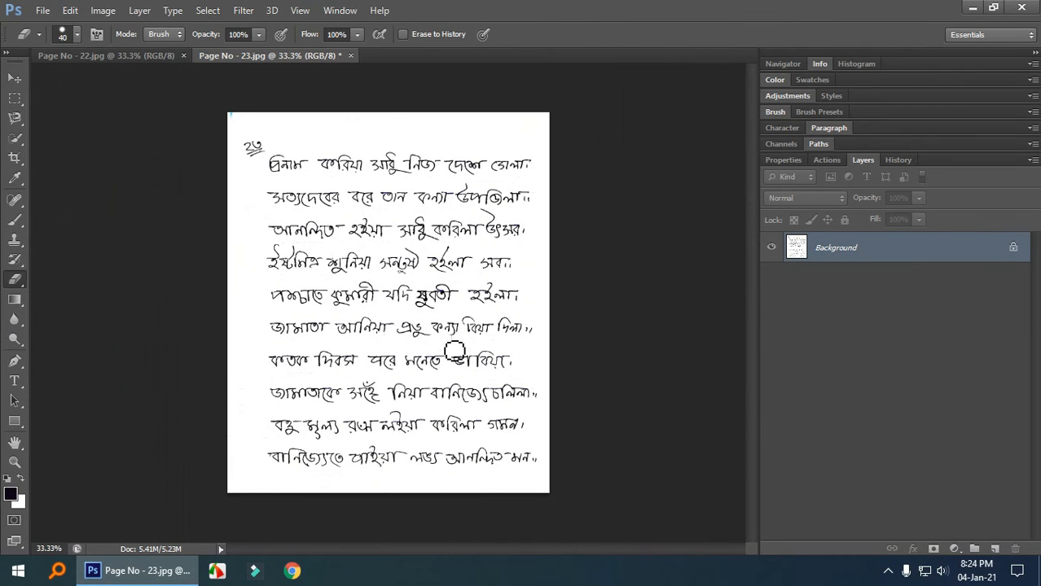
drag(232, 99, 237, 118)
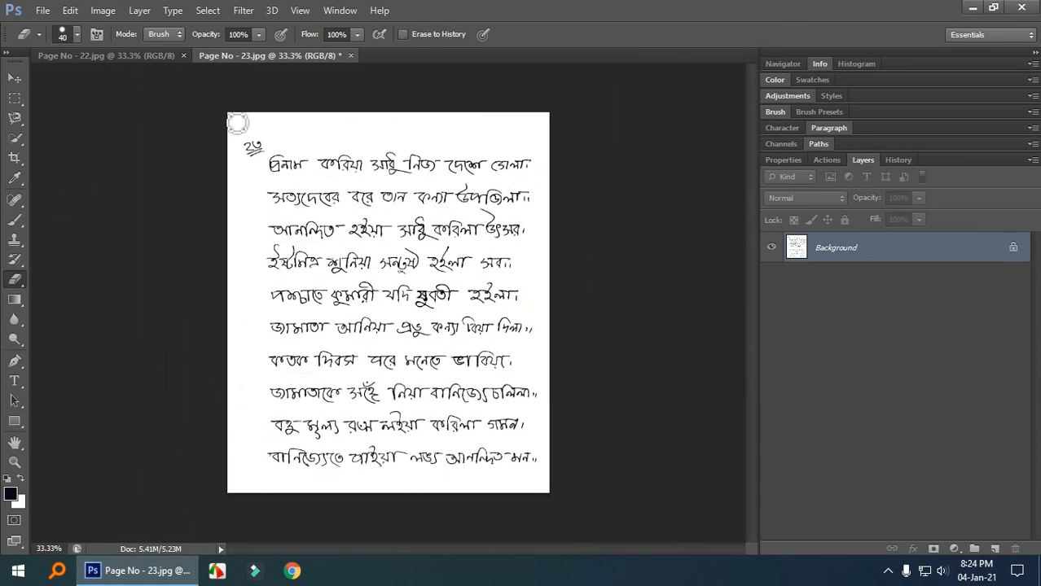
mouse_move(559, 127)
mouse_down()
mouse_move(232, 117)
mouse_move(303, 134)
mouse_move(263, 116)
mouse_move(216, 119)
mouse_up()
Save the cleaned Page No - 23.jpg and close Photoshop
click(42, 10)
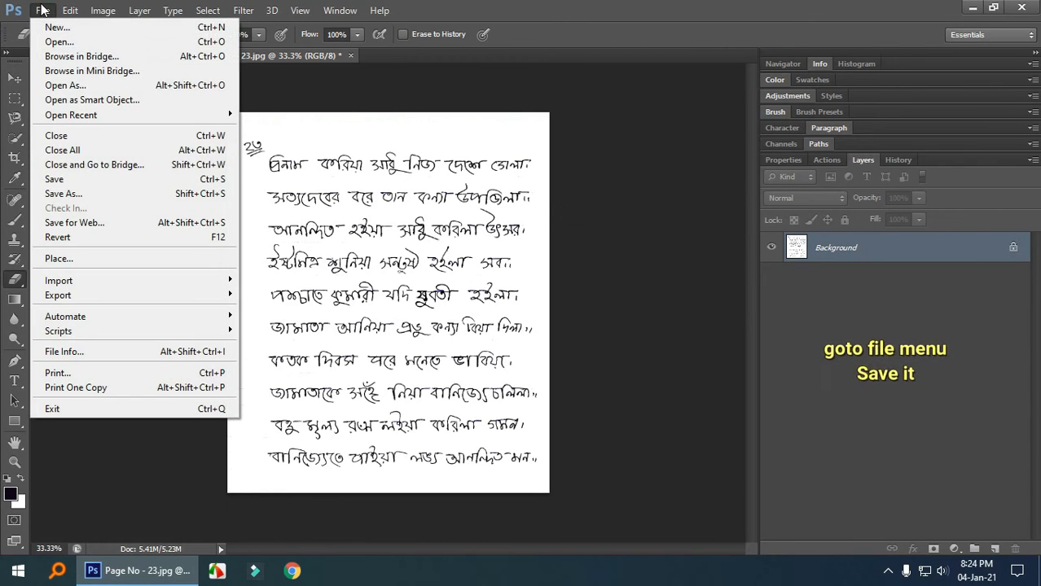
click(55, 179)
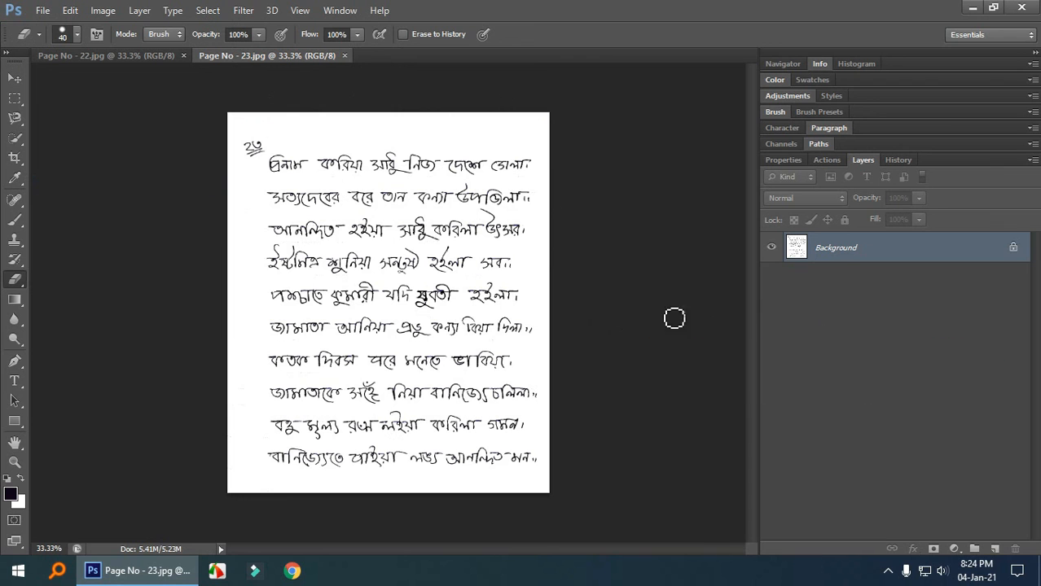
click(1024, 7)
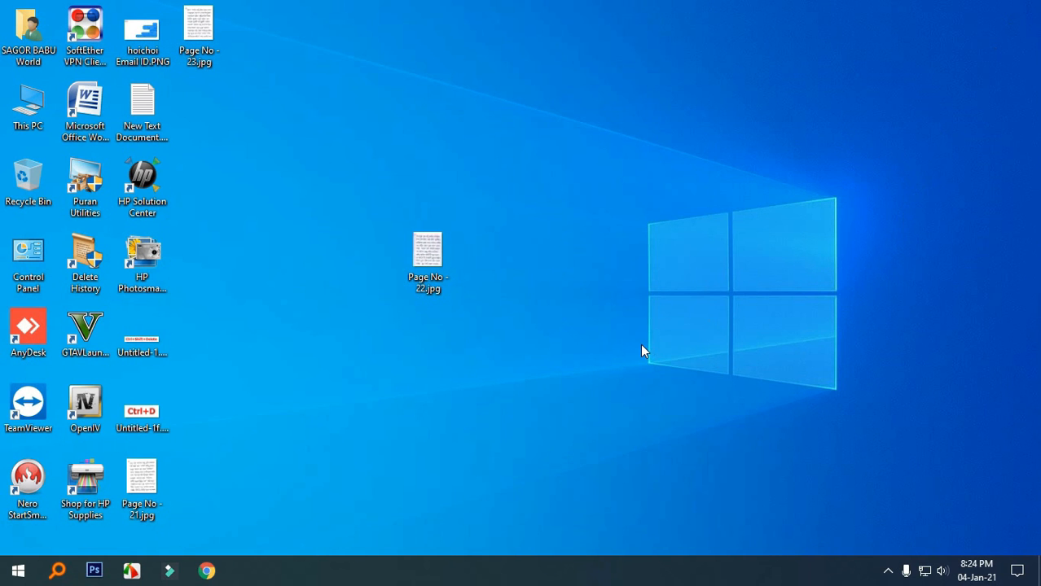